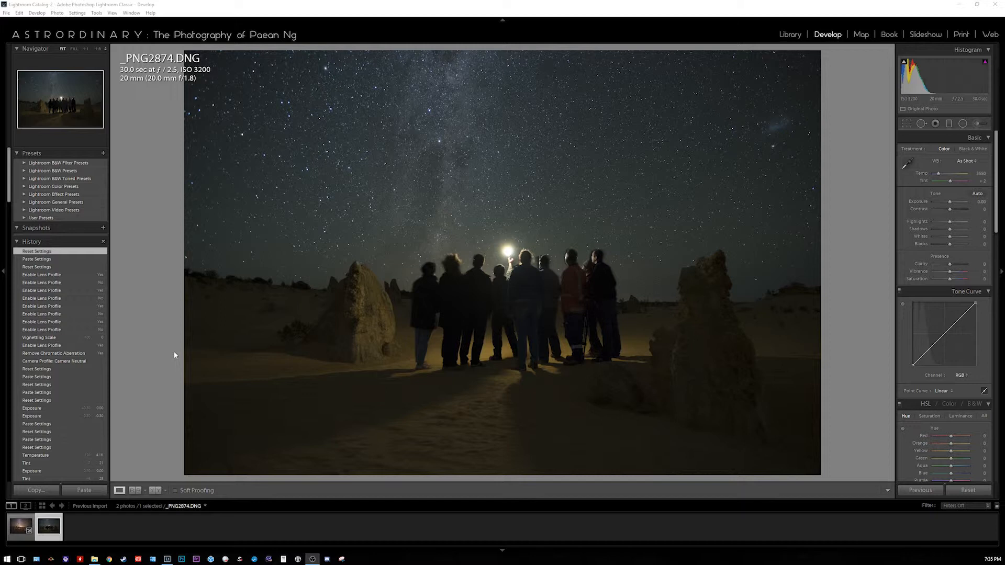
# Preview the copied develop settings on the photo by pasting them, and reset all of its settings
pyautogui.rightClick(498, 157)
pyautogui.moveTo(513, 162)
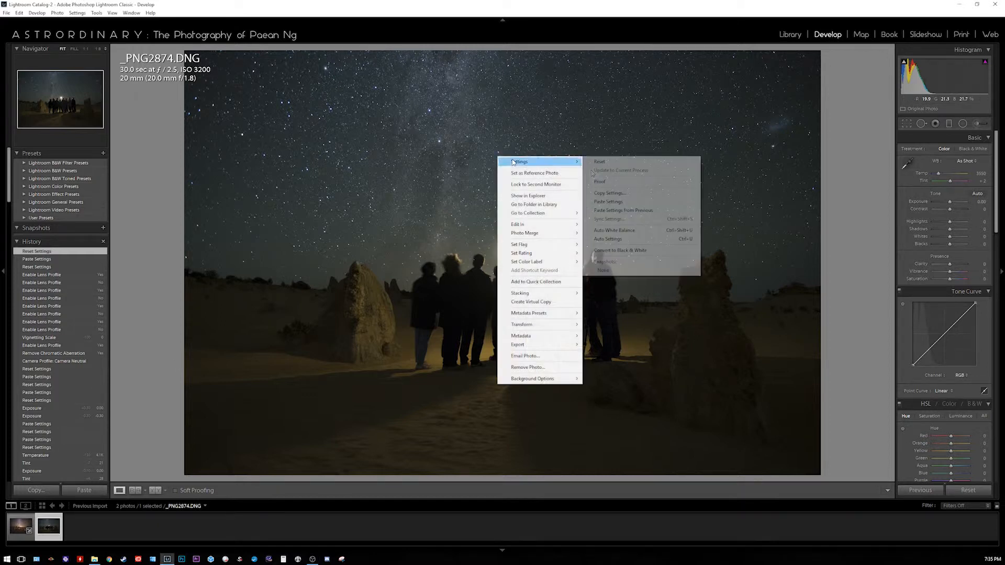
pyautogui.click(647, 203)
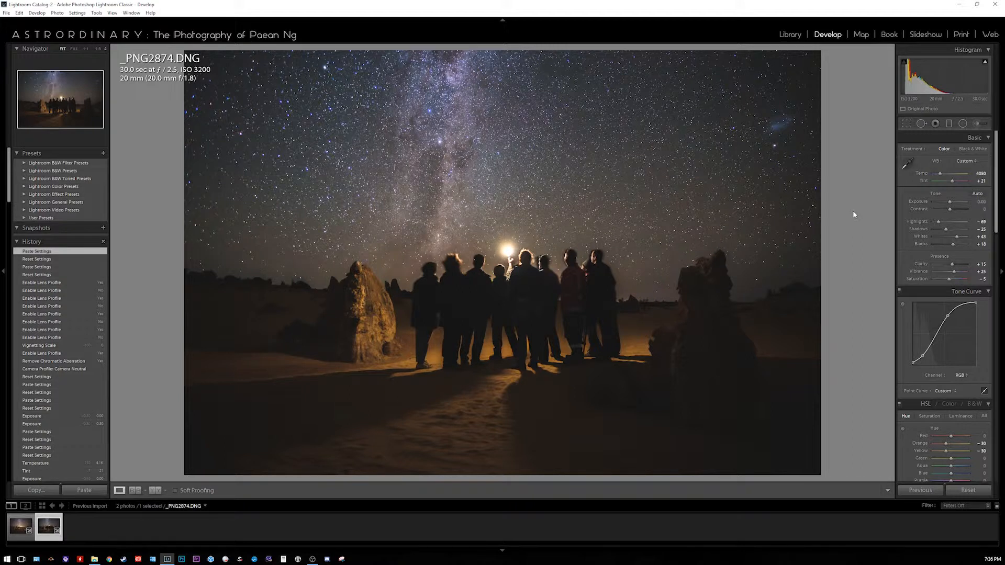
pyautogui.rightClick(568, 157)
pyautogui.moveTo(597, 163)
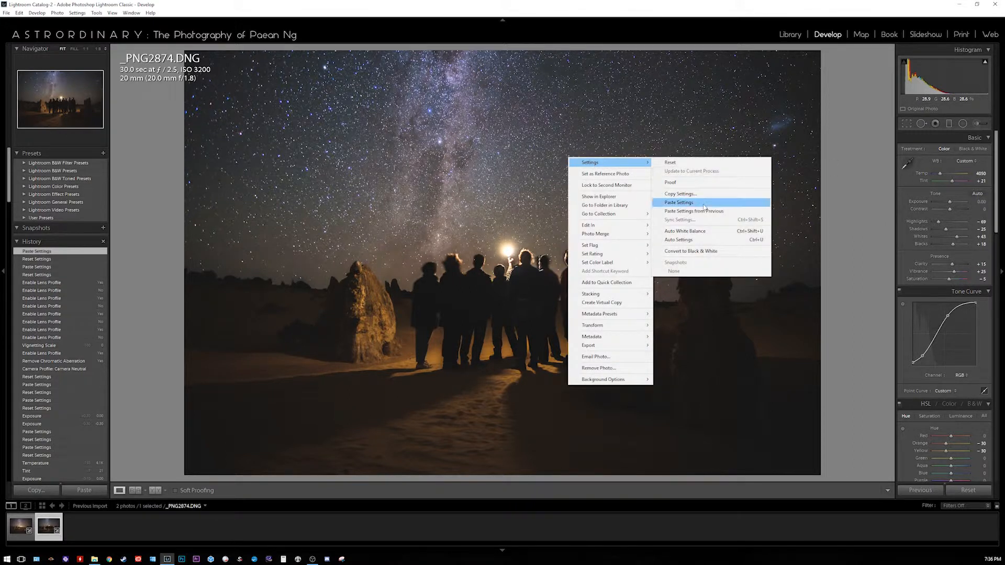
pyautogui.click(698, 165)
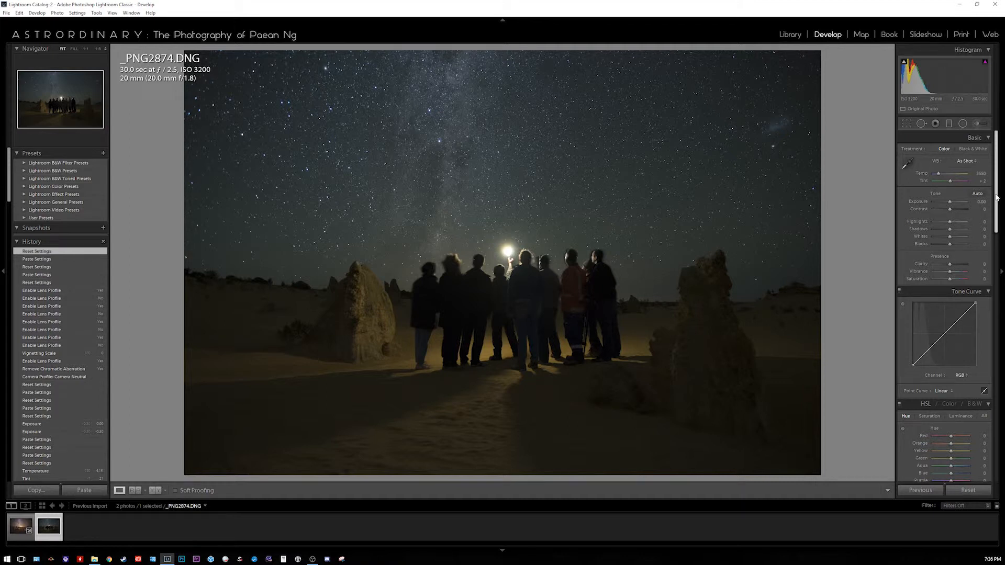
# Set the camera calibration profile to Camera Neutral
pyautogui.scroll(-10, 998, 197)
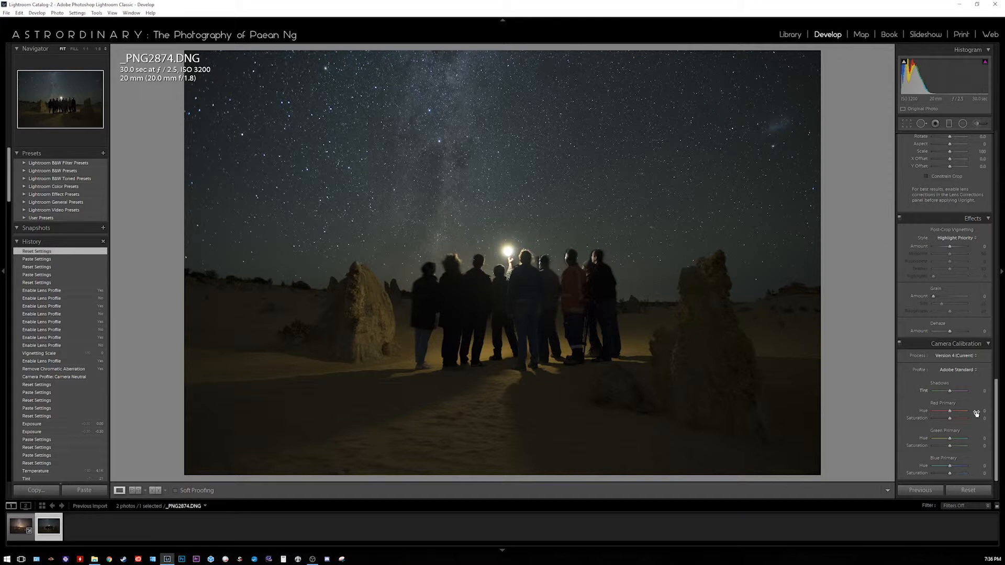
pyautogui.click(959, 370)
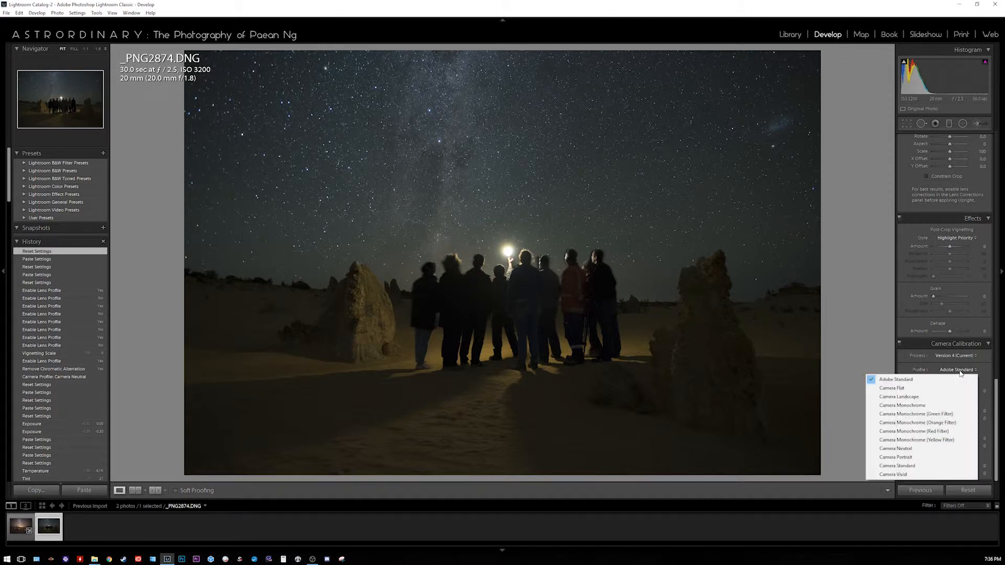
pyautogui.click(947, 448)
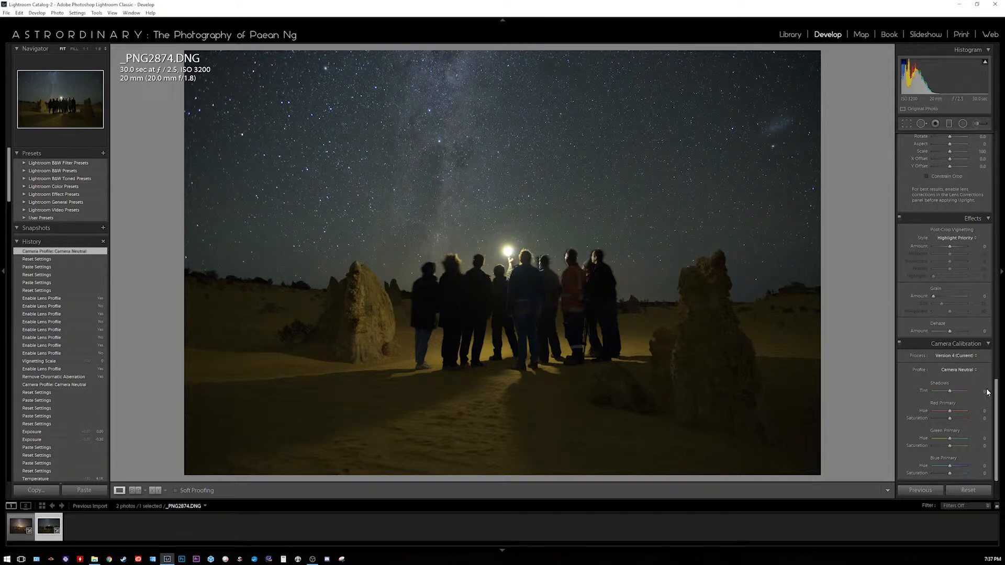
# Enable chromatic aberration removal and lens profile corrections for the photo
pyautogui.scroll(5, 987, 392)
pyautogui.scroll(5, 987, 393)
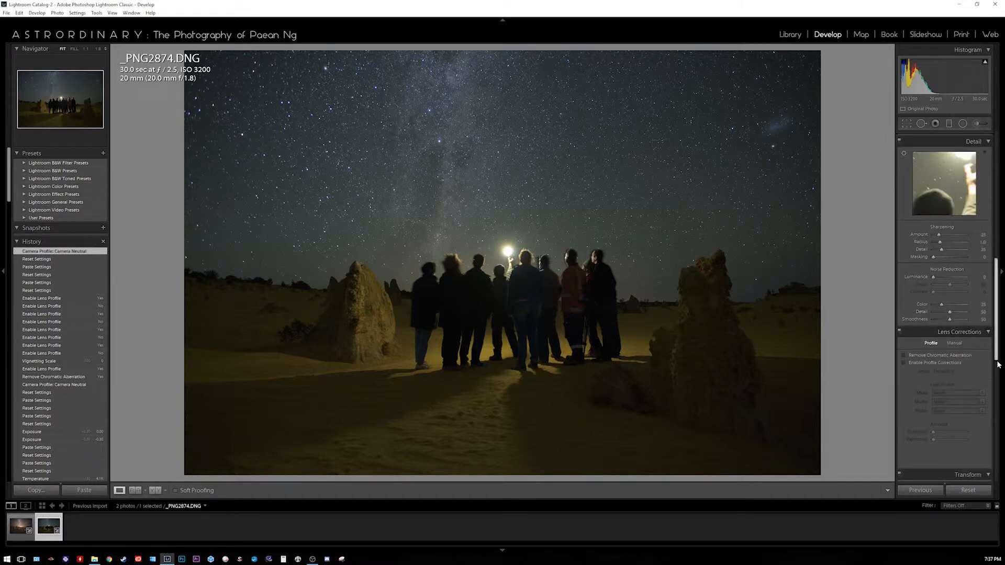
pyautogui.click(950, 358)
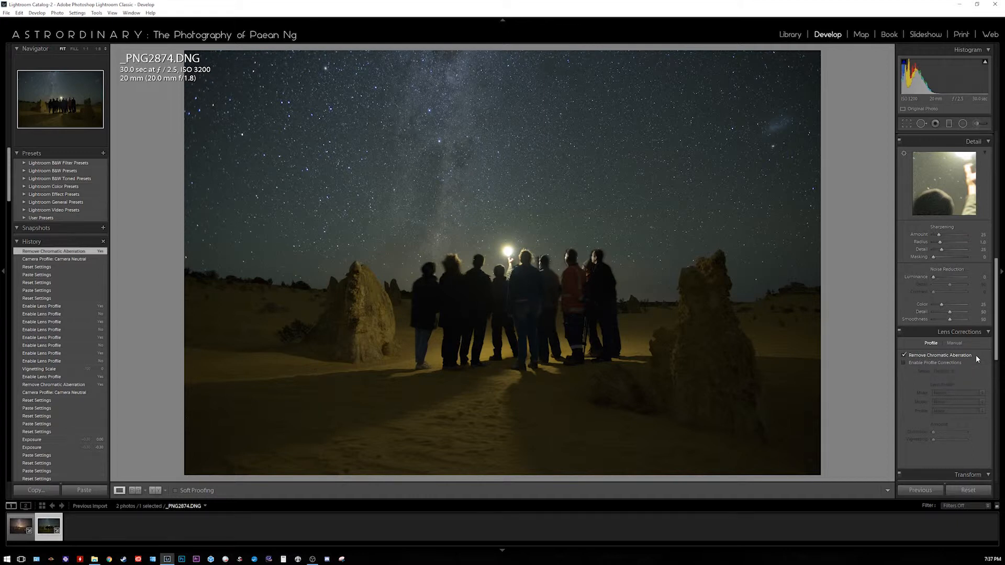
pyautogui.click(925, 364)
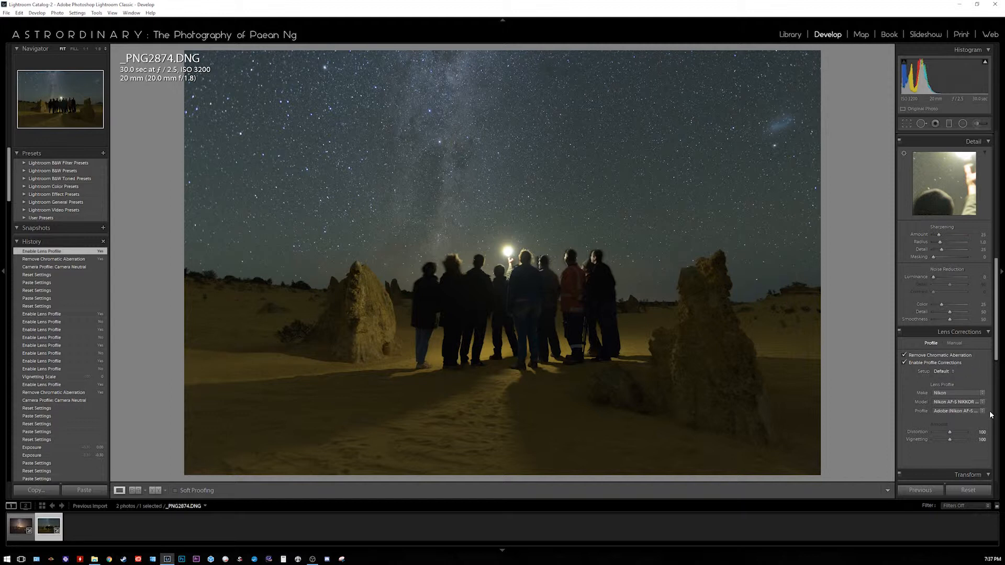
# Set the lens profile's vignetting correction to 0, and compare the photo with profile corrections off and back on
pyautogui.click(983, 441)
pyautogui.write('0')
pyautogui.press('Return')
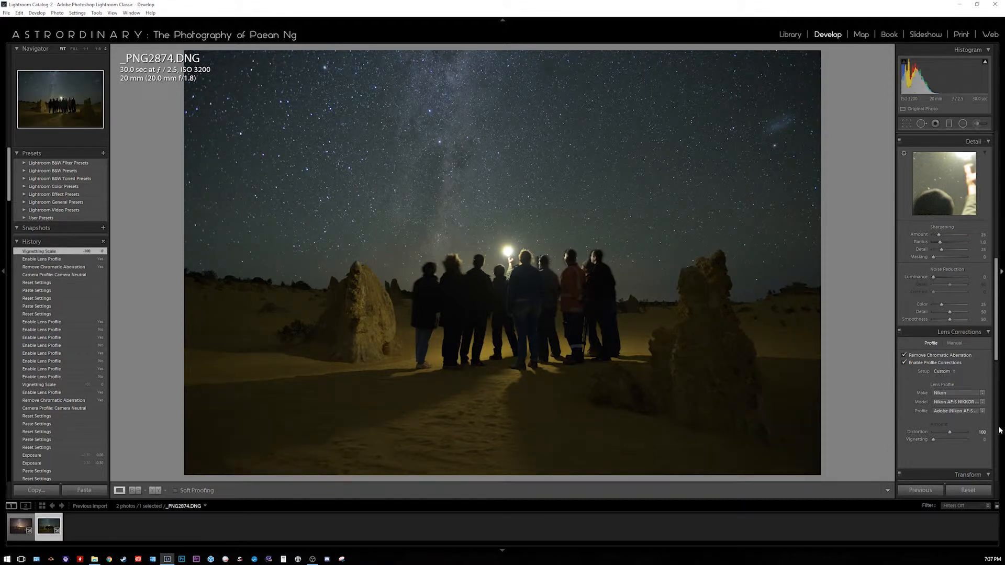
pyautogui.click(922, 365)
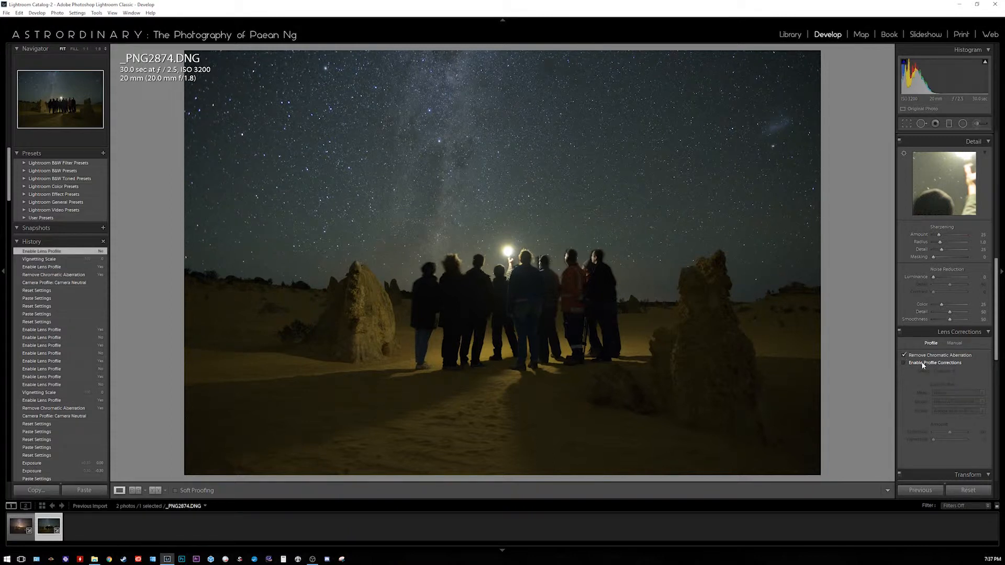
pyautogui.click(923, 365)
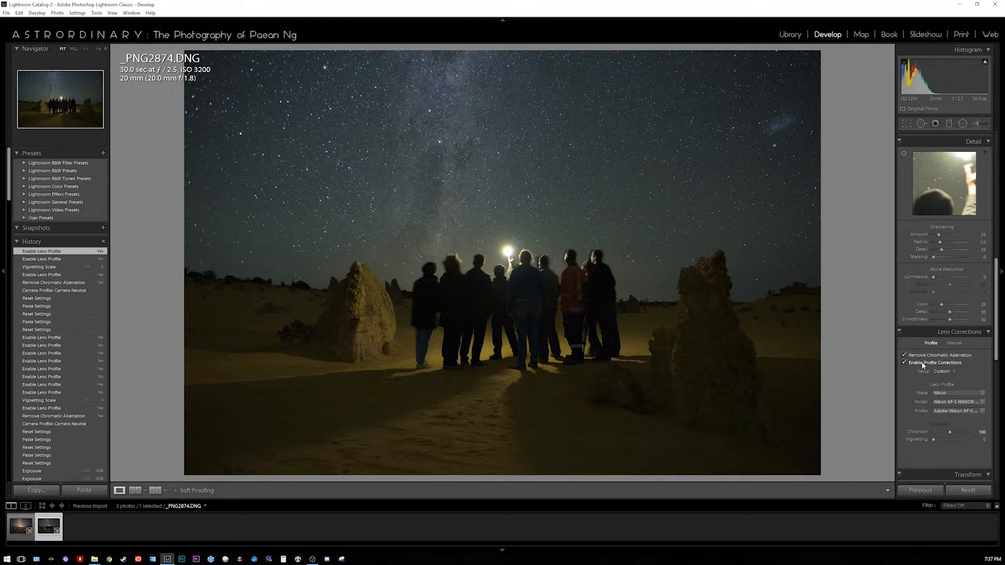
# Adjust the white balance to a temperature of 4200 and a tint of +20
pyautogui.scroll(5, 995, 376)
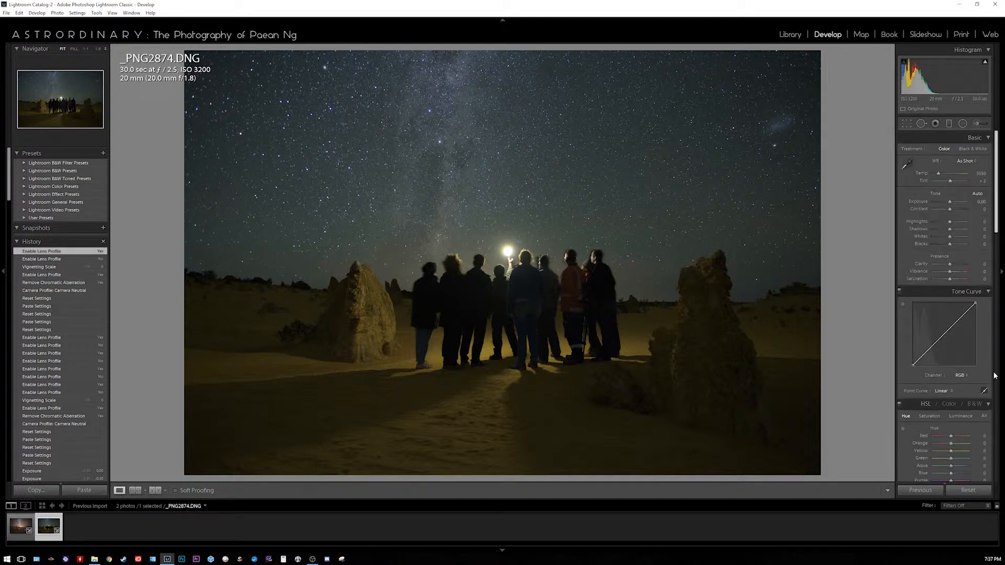
pyautogui.click(978, 175)
pyautogui.moveTo(981, 174)
pyautogui.mouseDown()
pyautogui.moveTo(961, 174)
pyautogui.moveTo(989, 181)
pyautogui.mouseUp()
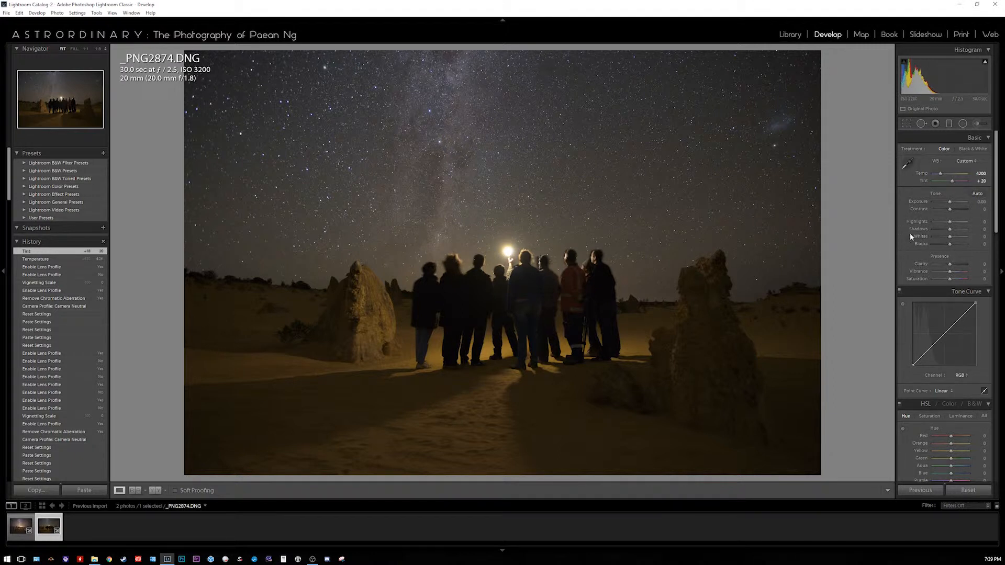
# Set Whites to +2 while checking the highlight clipping preview
pyautogui.keyDown('alt'); pyautogui.click(982, 240); pyautogui.keyUp('alt')
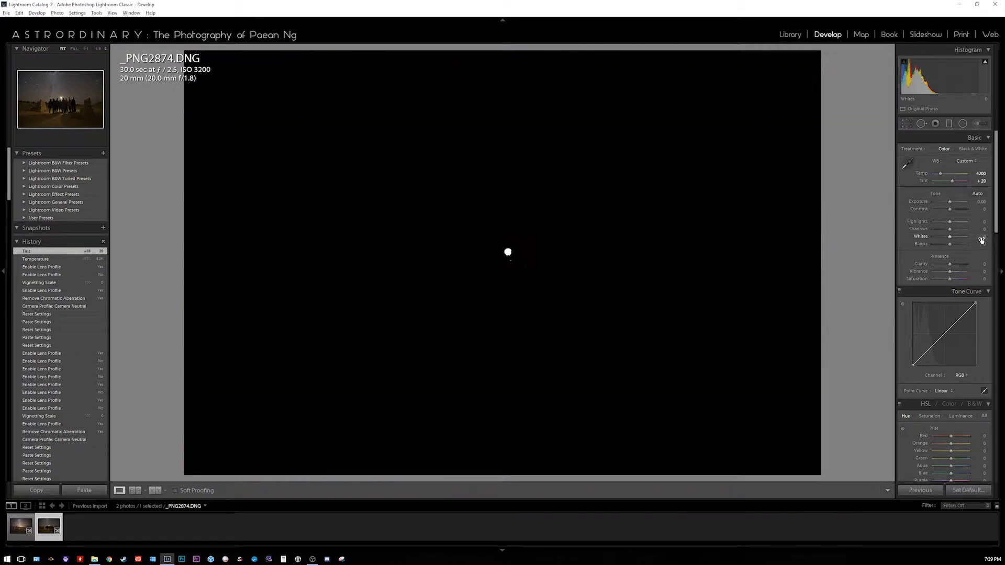
pyautogui.moveTo(981, 237); pyautogui.dragTo(985, 236)
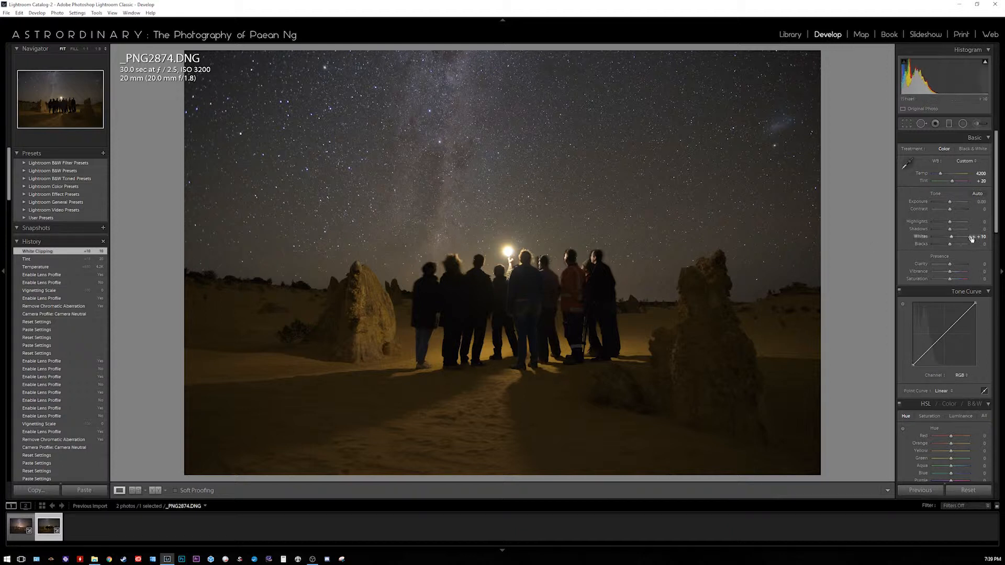
pyautogui.moveTo(982, 237); pyautogui.dragTo(978, 237)
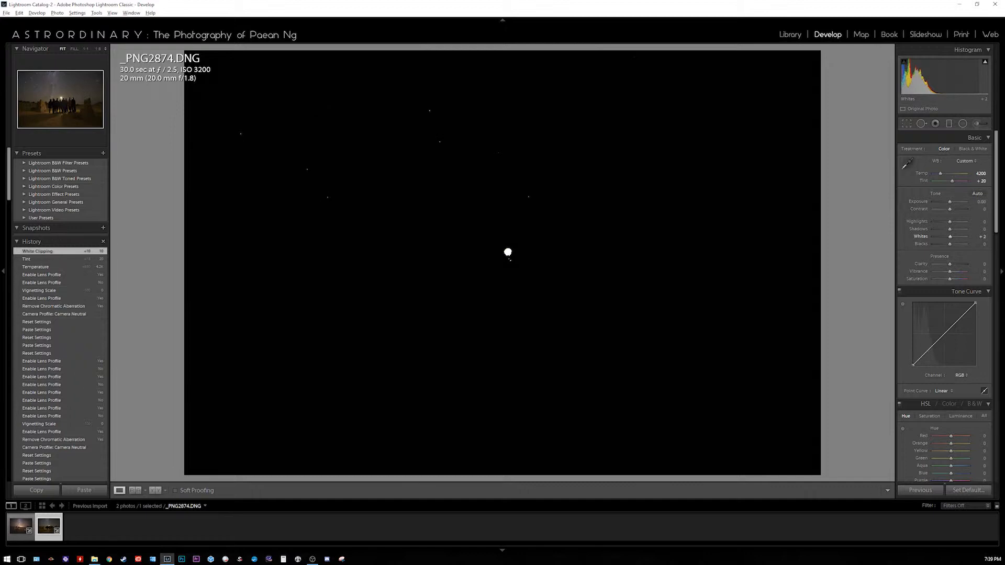
pyautogui.moveTo(978, 237); pyautogui.dragTo(978, 236)
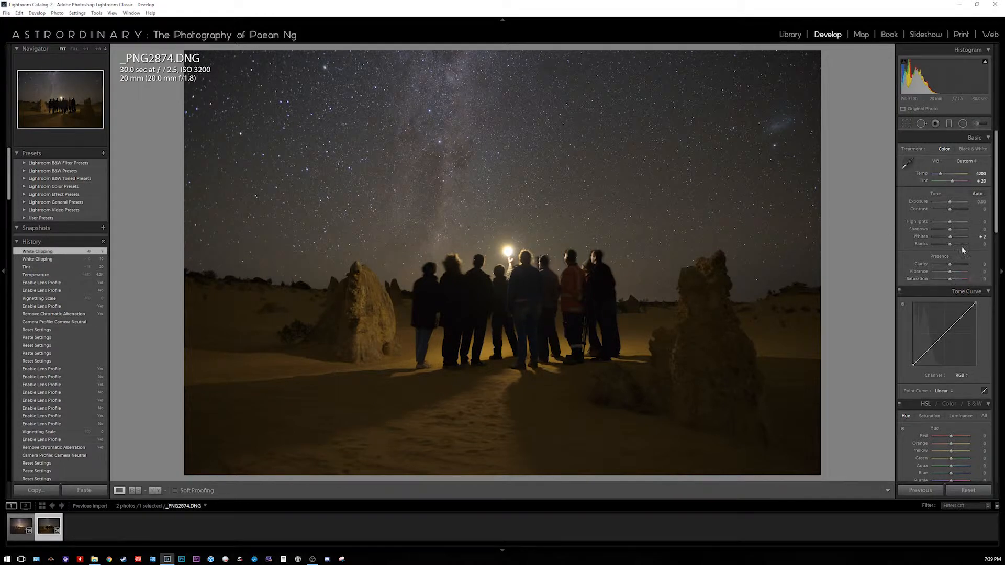
# Set Blacks to +5 while checking the shadow clipping preview
pyautogui.press('alt')
pyautogui.moveTo(981, 247)
pyautogui.mouseDown()
pyautogui.moveTo(967, 247)
pyautogui.moveTo(982, 247)
pyautogui.mouseUp()
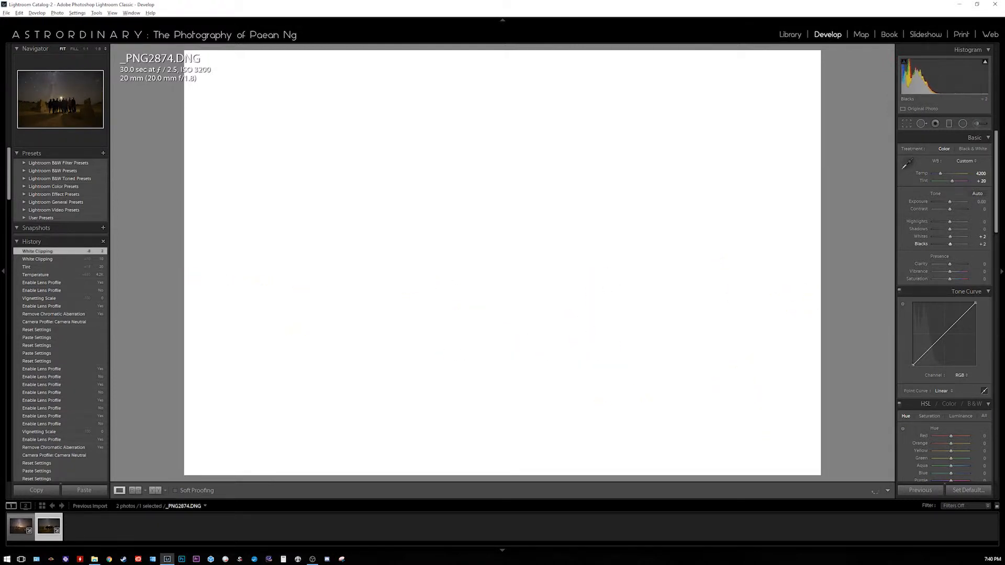
pyautogui.moveTo(982, 247); pyautogui.dragTo(985, 247)
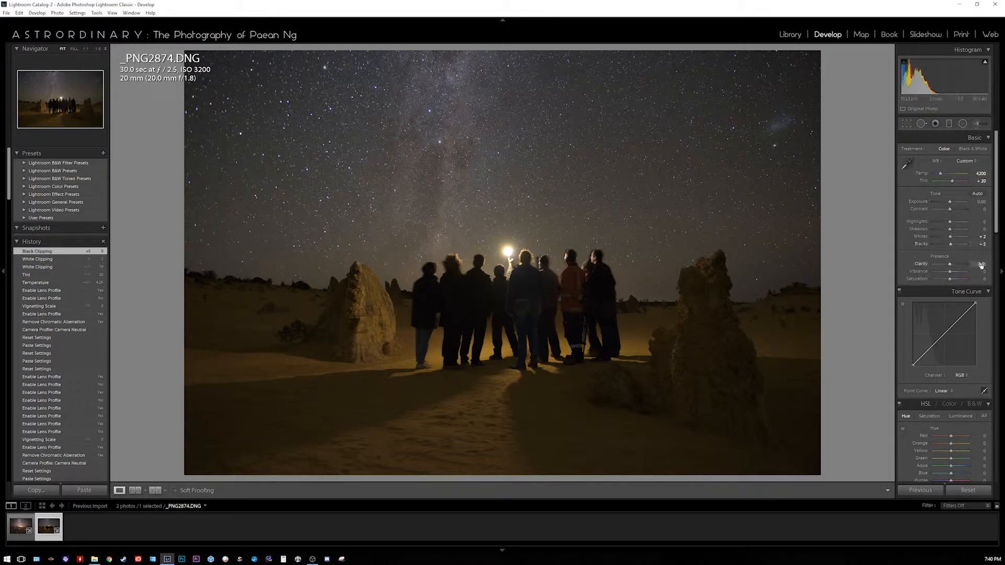
# Try Clarity at +100, inspect the silhouetted people close up, and reset Clarity to its default
pyautogui.moveTo(981, 263); pyautogui.dragTo(1004, 263)
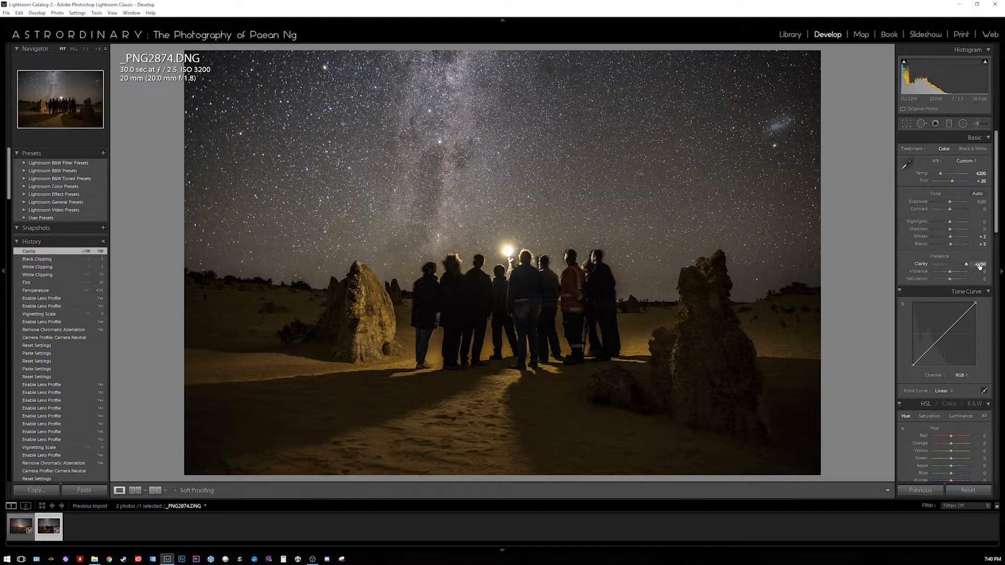
pyautogui.click(472, 268)
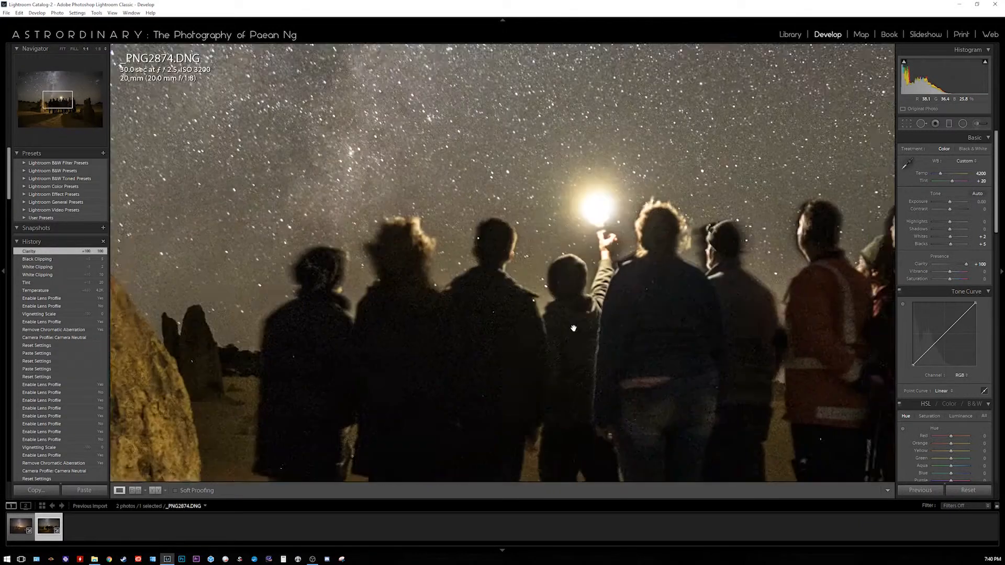
pyautogui.moveTo(493, 252); pyautogui.dragTo(530, 256)
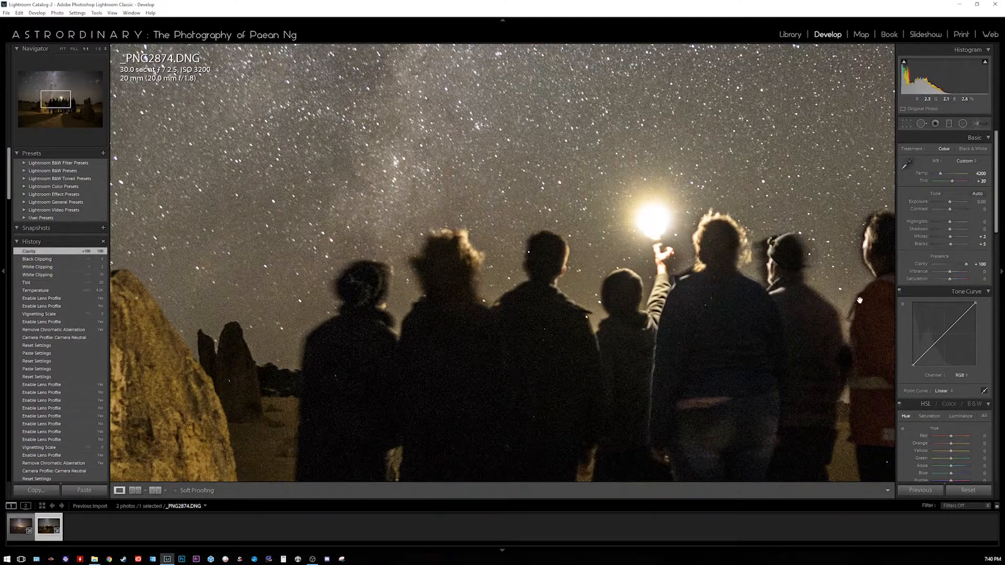
pyautogui.doubleClick(921, 264)
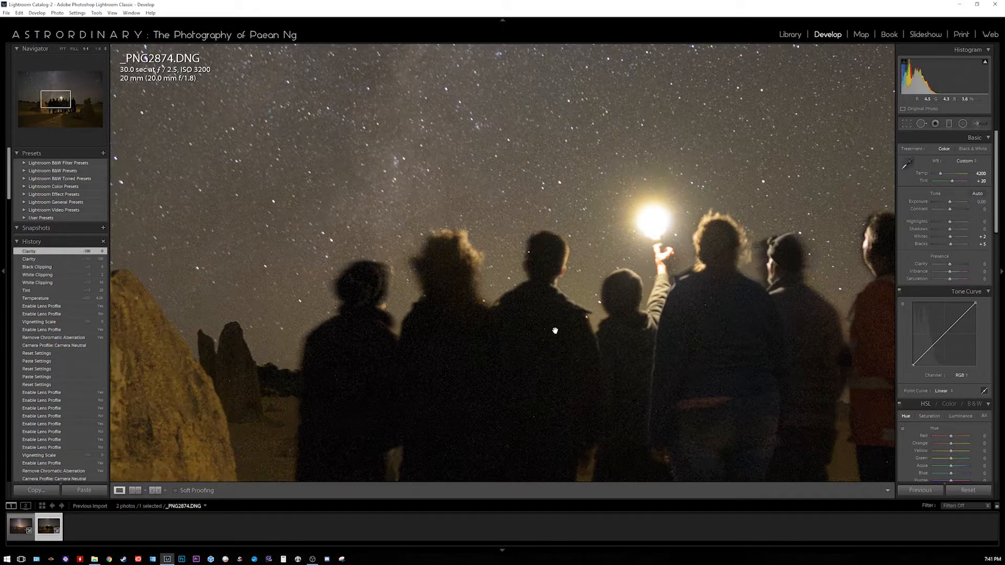
pyautogui.click(535, 347)
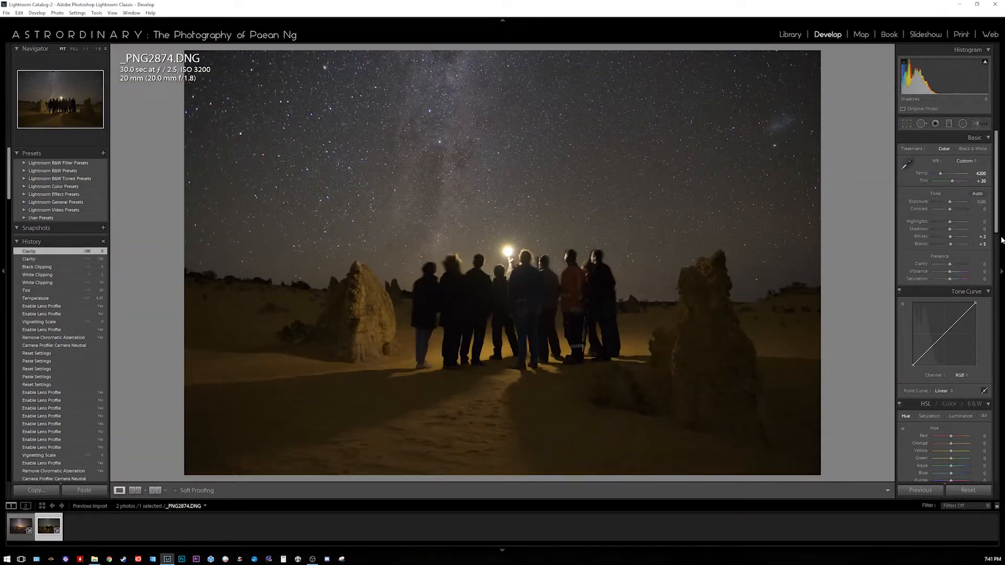
# Set Clarity to +15, Vibrance to +20 and Saturation to -10
pyautogui.moveTo(976, 266); pyautogui.dragTo(987, 265)
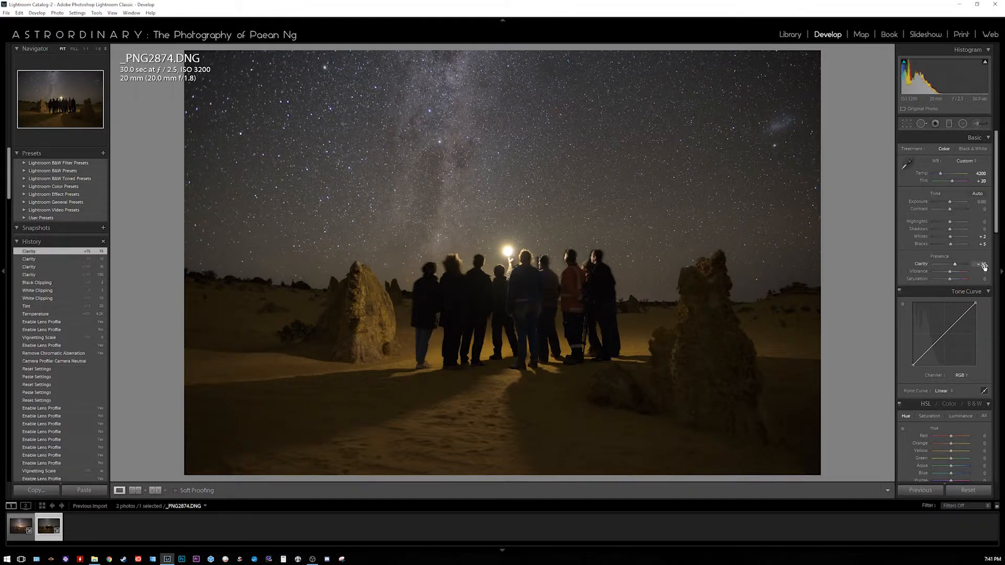
pyautogui.moveTo(982, 267); pyautogui.dragTo(975, 268)
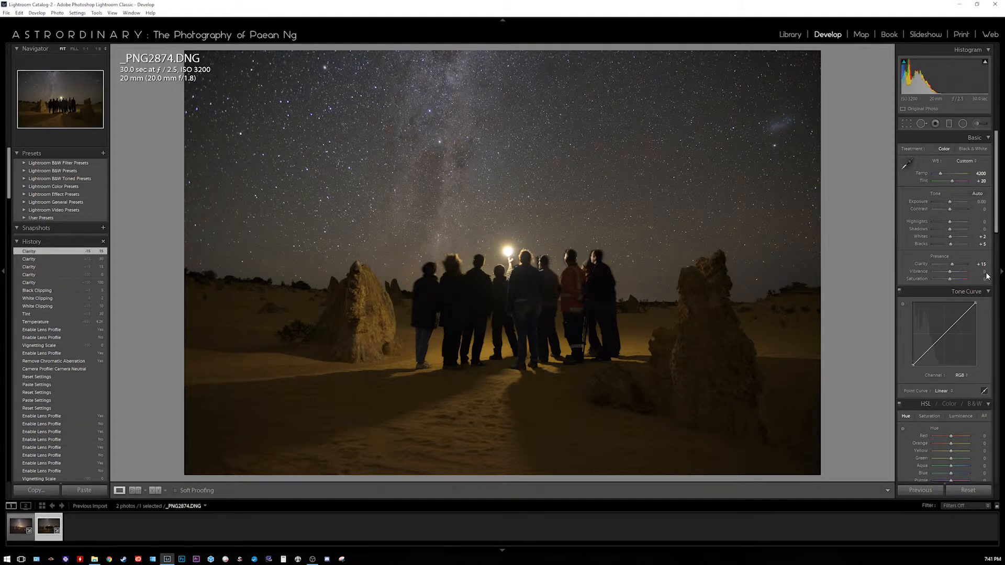
pyautogui.moveTo(988, 276)
pyautogui.mouseDown()
pyautogui.moveTo(1001, 276)
pyautogui.moveTo(980, 273)
pyautogui.moveTo(985, 287)
pyautogui.mouseUp()
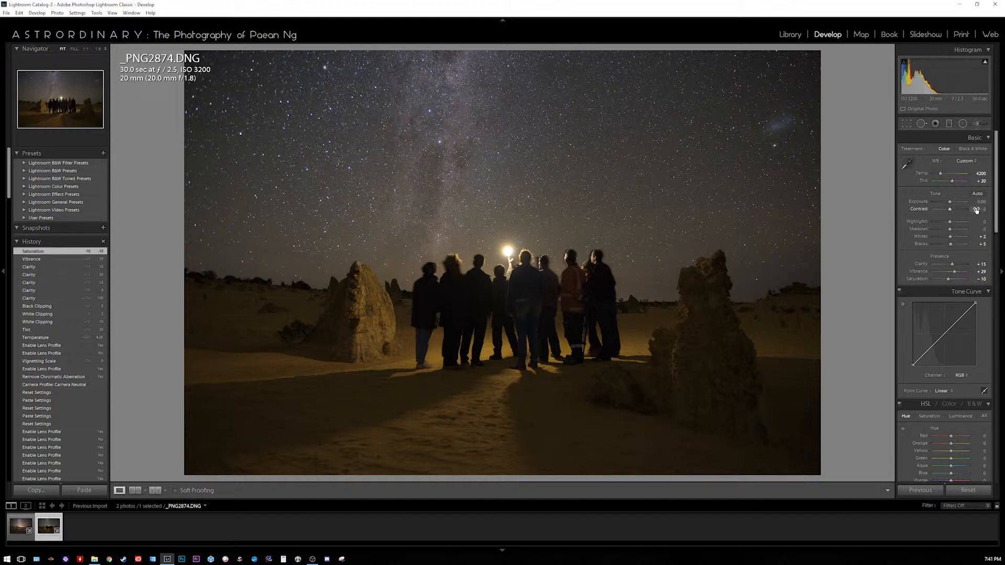
# Try strong negative and positive Contrast values, including -100 and +21, and reset Contrast to its default
pyautogui.moveTo(977, 209); pyautogui.dragTo(911, 212)
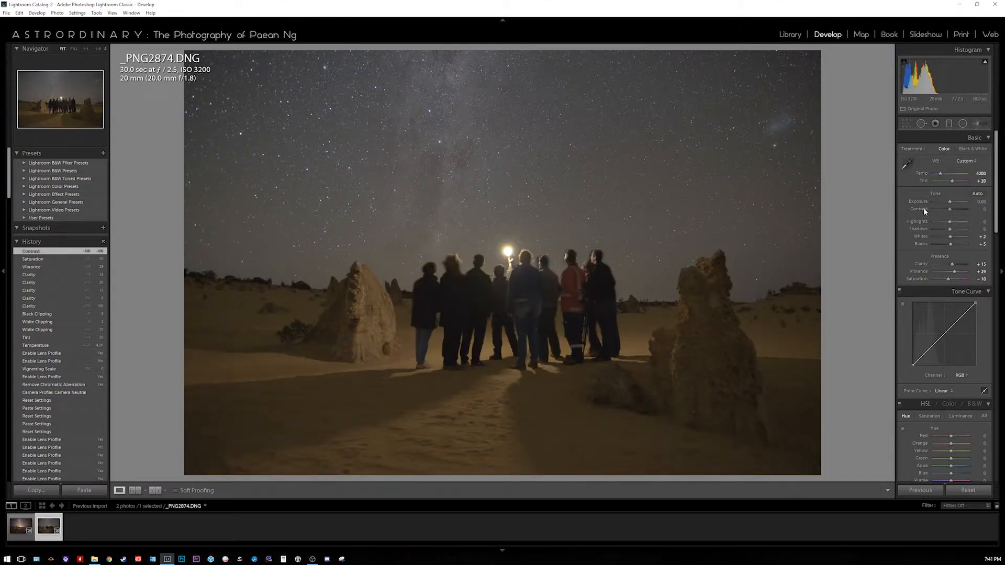
pyautogui.moveTo(977, 209)
pyautogui.mouseDown()
pyautogui.moveTo(995, 209)
pyautogui.moveTo(977, 210)
pyautogui.mouseUp()
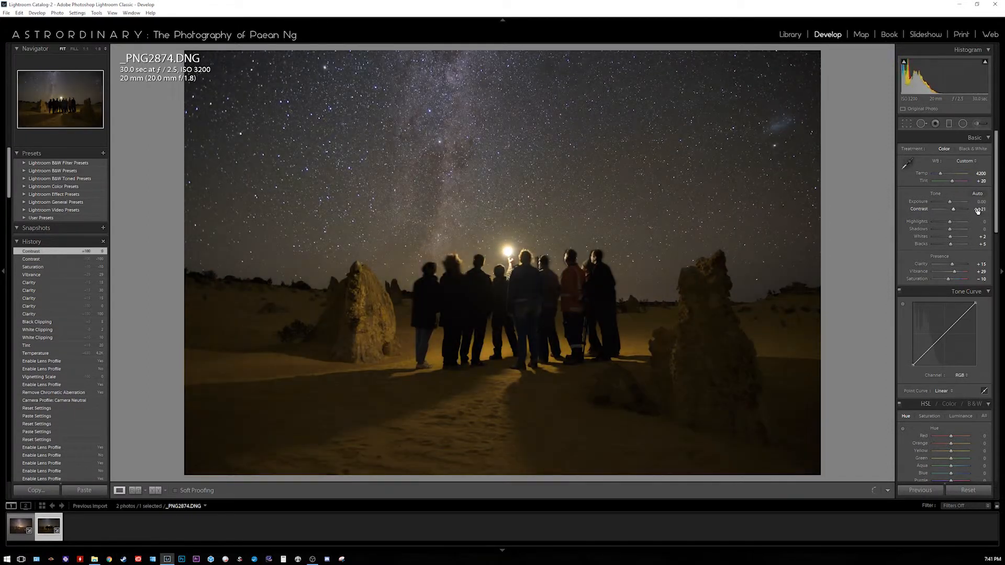
pyautogui.doubleClick(914, 209)
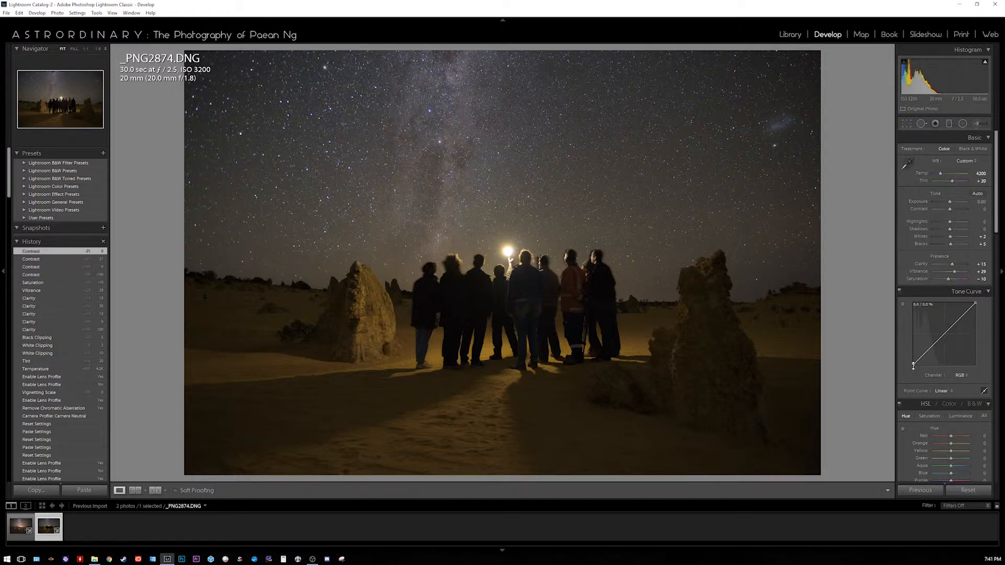
# Raise the black point of the RGB tone curve slightly, and add a shadow point pulled slightly down
pyautogui.moveTo(914, 366); pyautogui.dragTo(911, 363)
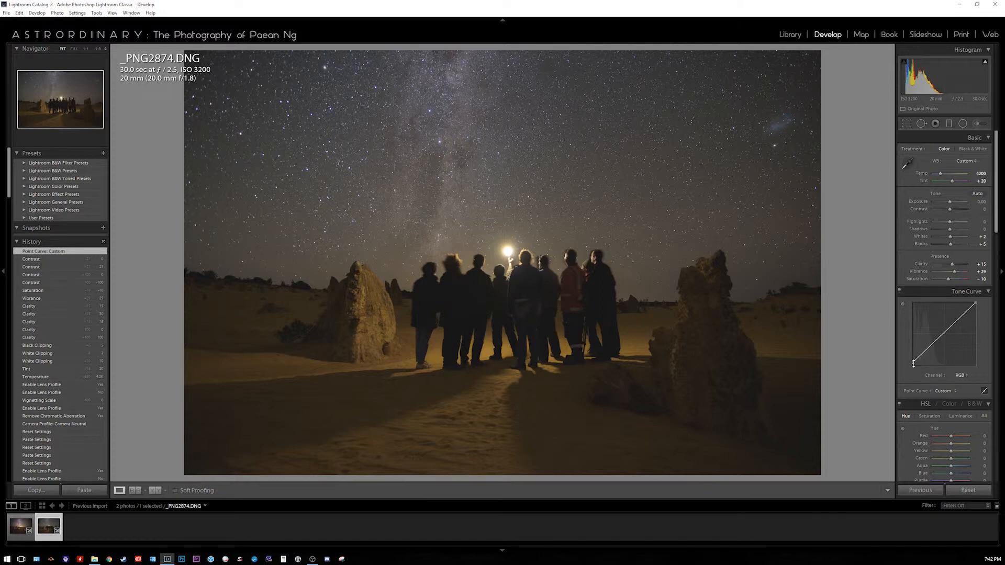
pyautogui.moveTo(914, 366)
pyautogui.moveTo(914, 365); pyautogui.dragTo(913, 362)
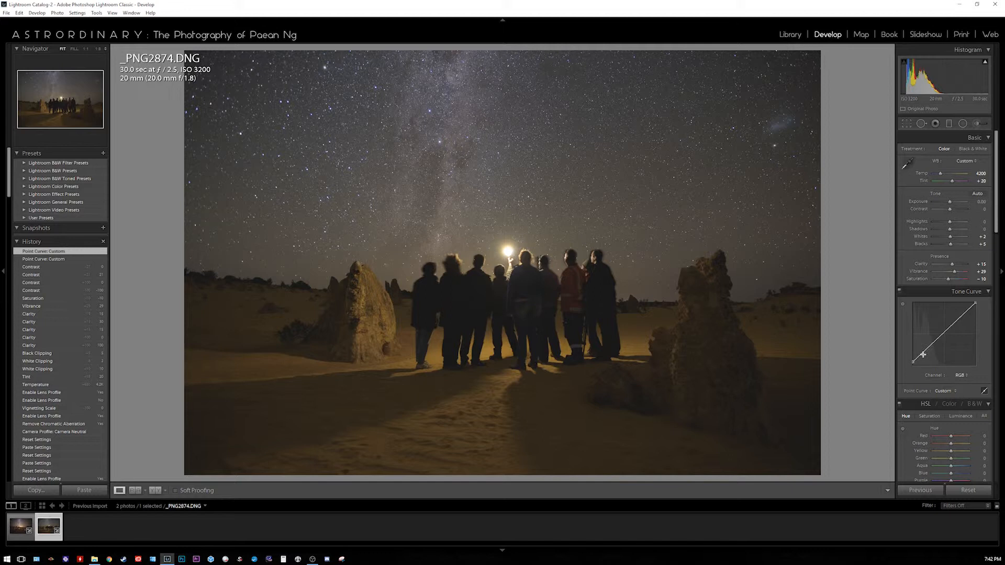
pyautogui.moveTo(923, 355); pyautogui.dragTo(924, 358)
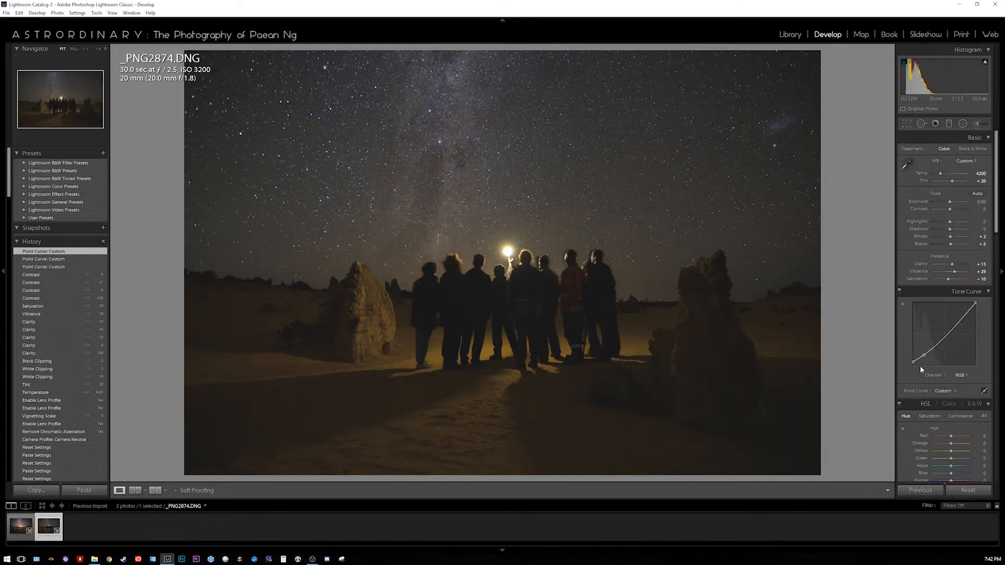
# Add a highlight point on the RGB tone curve and pull it up to form a steep S-curve
pyautogui.click(956, 326)
pyautogui.moveTo(956, 327); pyautogui.dragTo(951, 317)
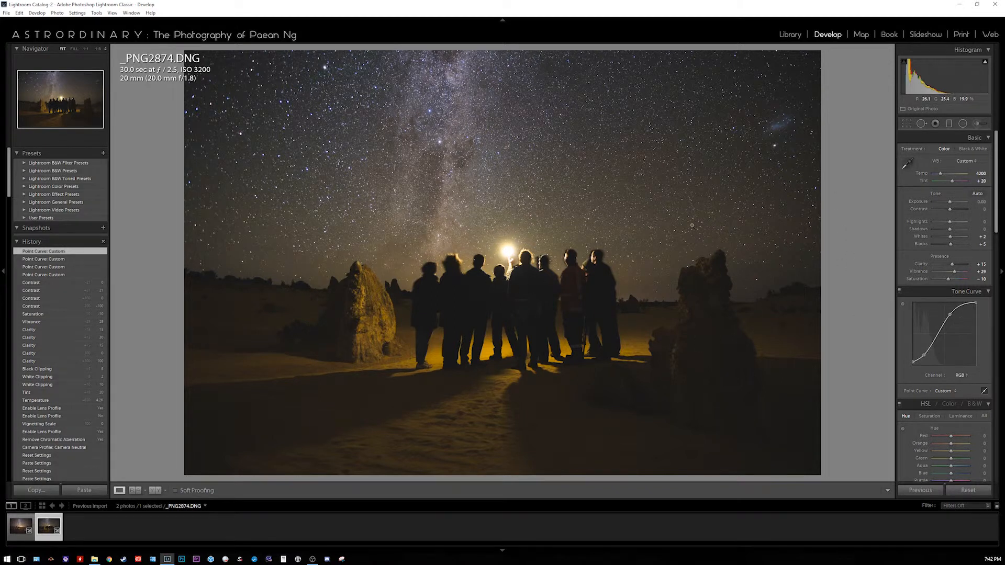
# Set Highlights to -67, Shadows to +56, Whites to +40 and Blacks to +8 for the whole photo
pyautogui.moveTo(984, 222); pyautogui.dragTo(957, 222)
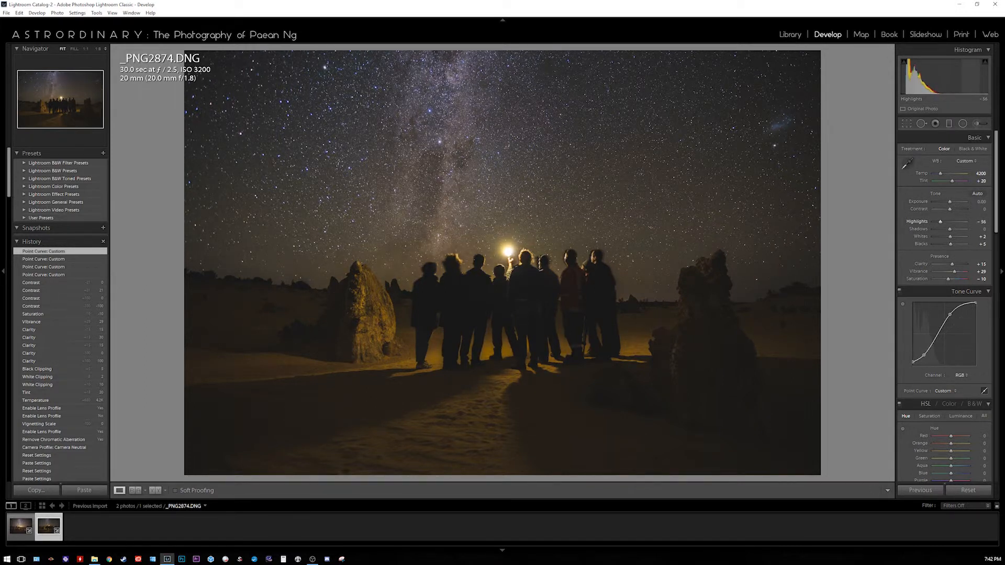
pyautogui.moveTo(980, 237); pyautogui.dragTo(957, 236)
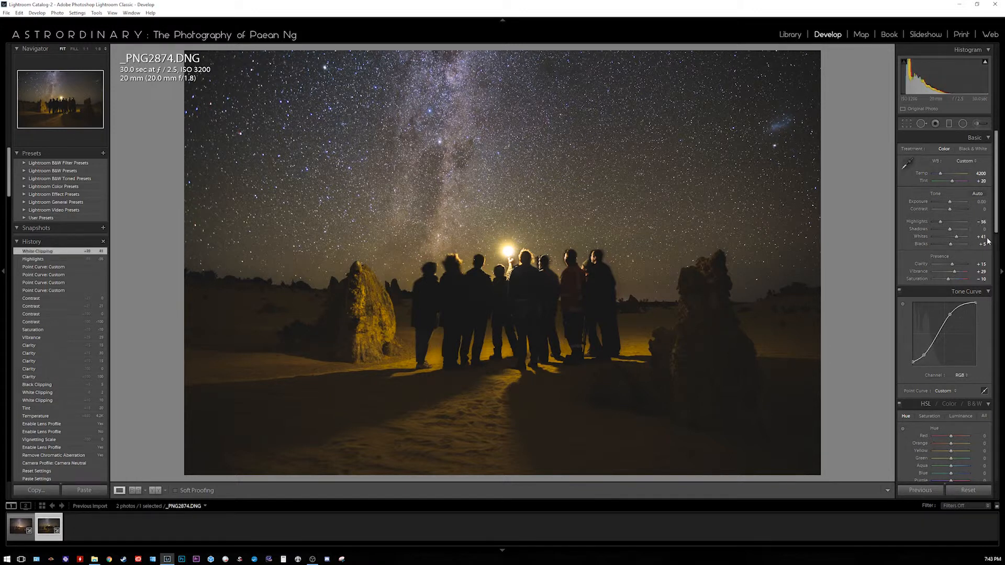
pyautogui.moveTo(978, 231)
pyautogui.mouseDown()
pyautogui.moveTo(1004, 231)
pyautogui.moveTo(994, 232)
pyautogui.mouseUp()
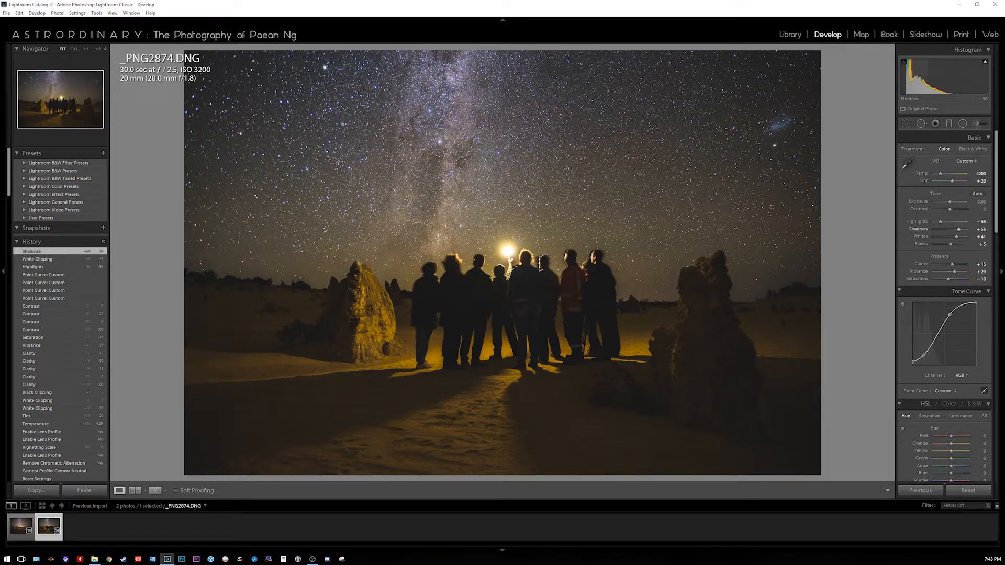
pyautogui.moveTo(978, 229)
pyautogui.mouseDown()
pyautogui.moveTo(973, 223)
pyautogui.moveTo(983, 247)
pyautogui.mouseUp()
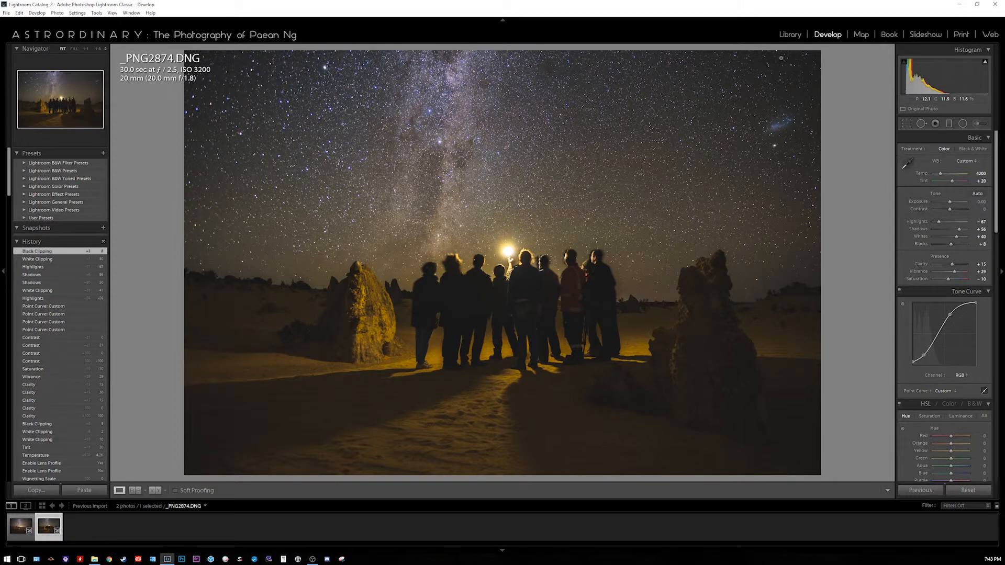
# Draw a vertical graduated filter from the photo's upper edge down to the sand foreground and reset its Exposure to 0
pyautogui.click(950, 125)
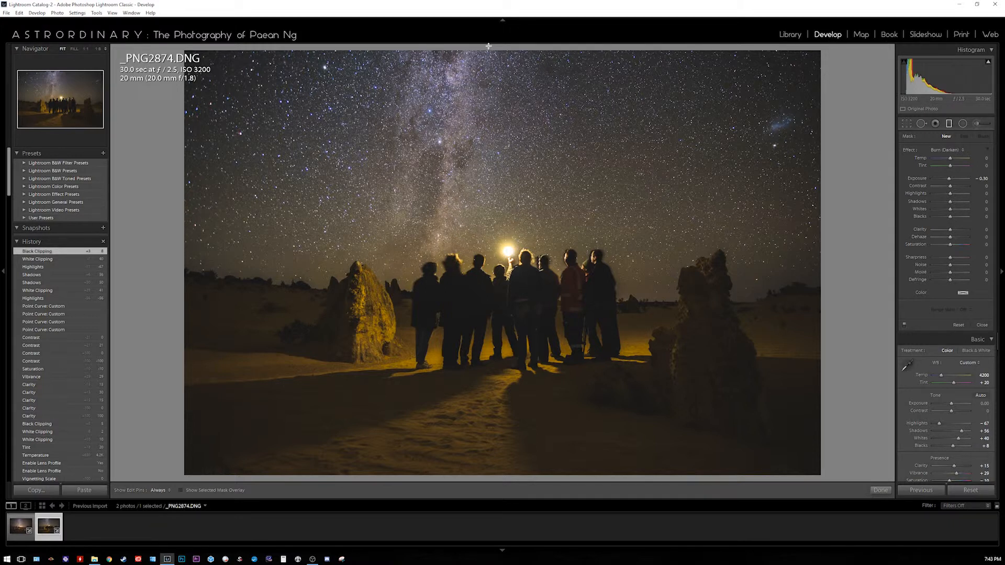
pyautogui.moveTo(487, 47); pyautogui.dragTo(487, 419)
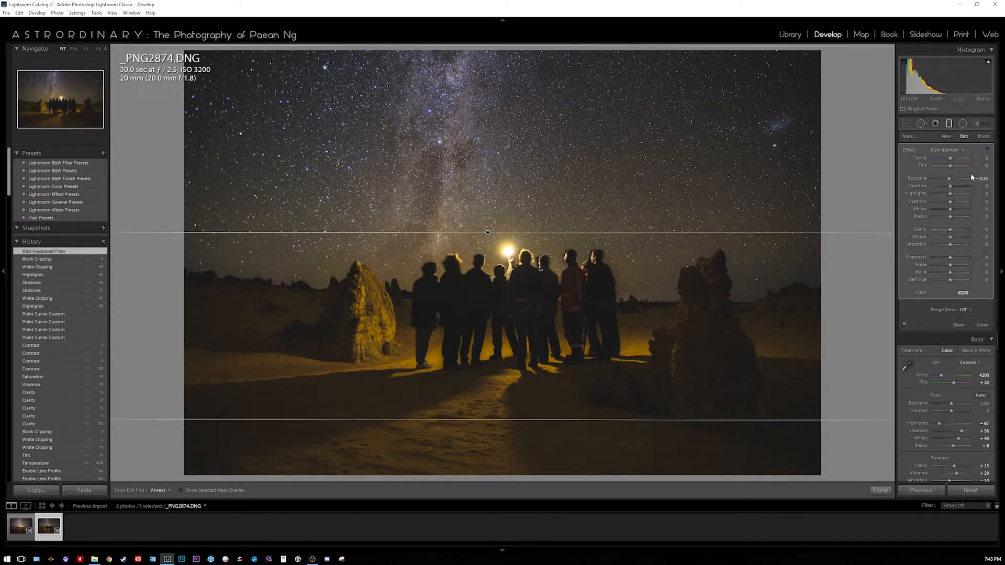
pyautogui.doubleClick(923, 180)
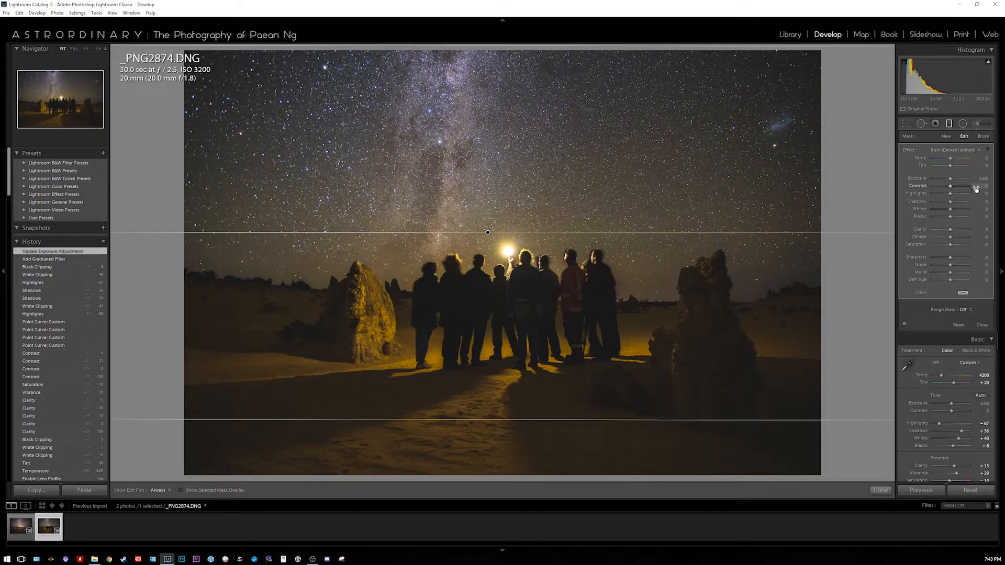
# Set the graduated filter's Contrast to 25, Highlights to -53, Whites to 78 and Clarity to 6, and close the filter
pyautogui.moveTo(977, 188); pyautogui.dragTo(988, 209)
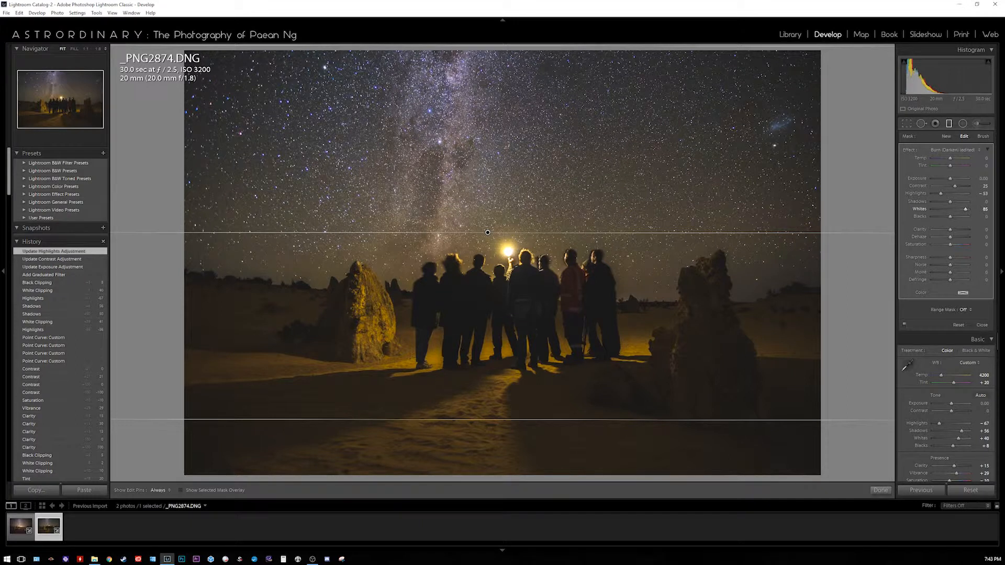
pyautogui.moveTo(988, 209); pyautogui.dragTo(985, 231)
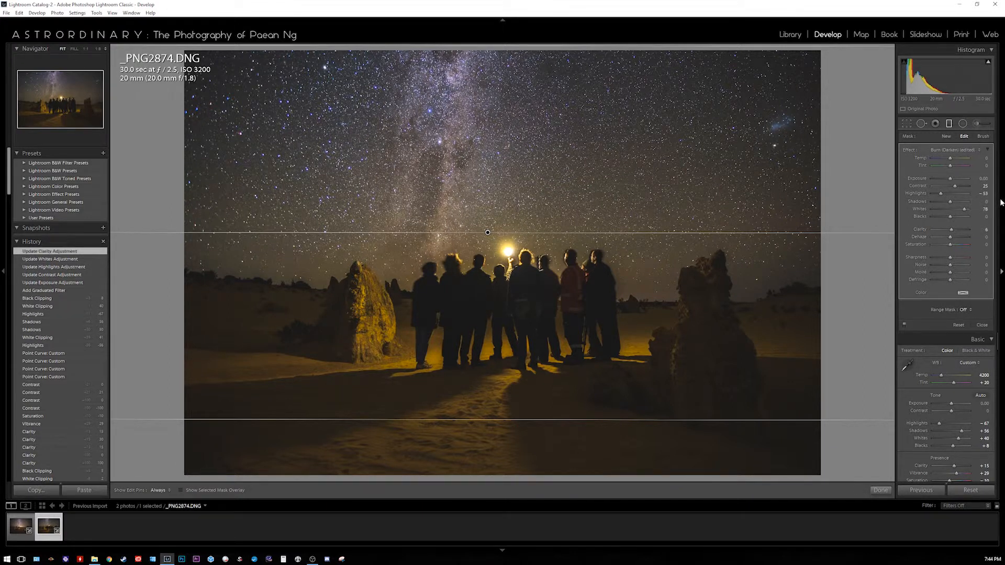
pyautogui.click(949, 124)
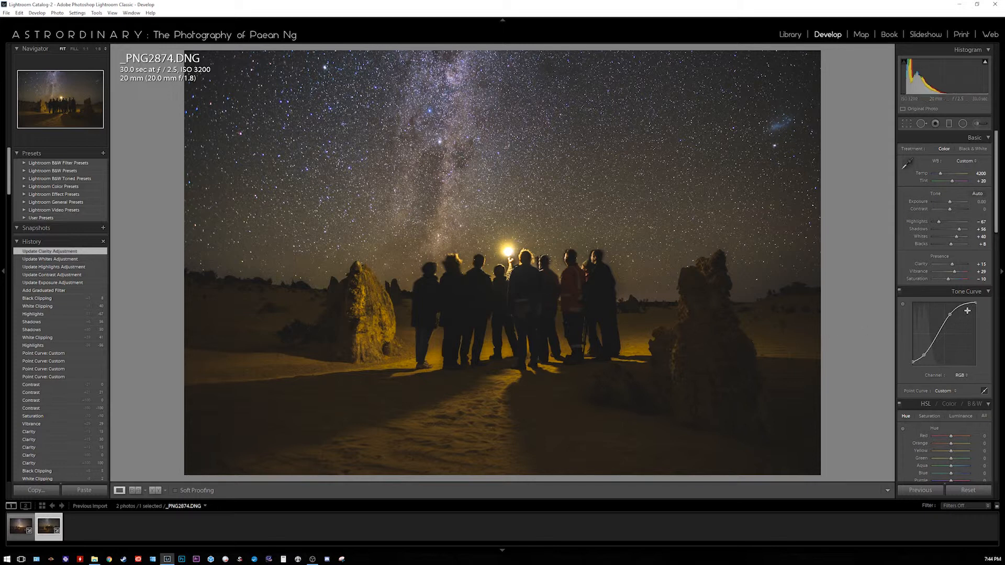
# Reset the photo's Vibrance and Saturation, and set Vibrance to +30 and Saturation to -10
pyautogui.scroll(-3, 992, 313)
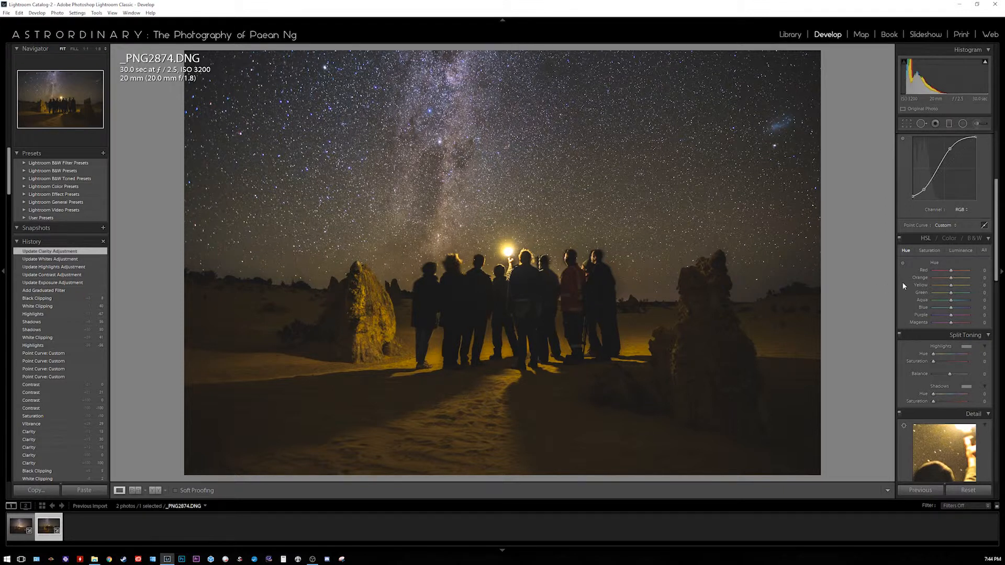
pyautogui.scroll(3, 922, 278)
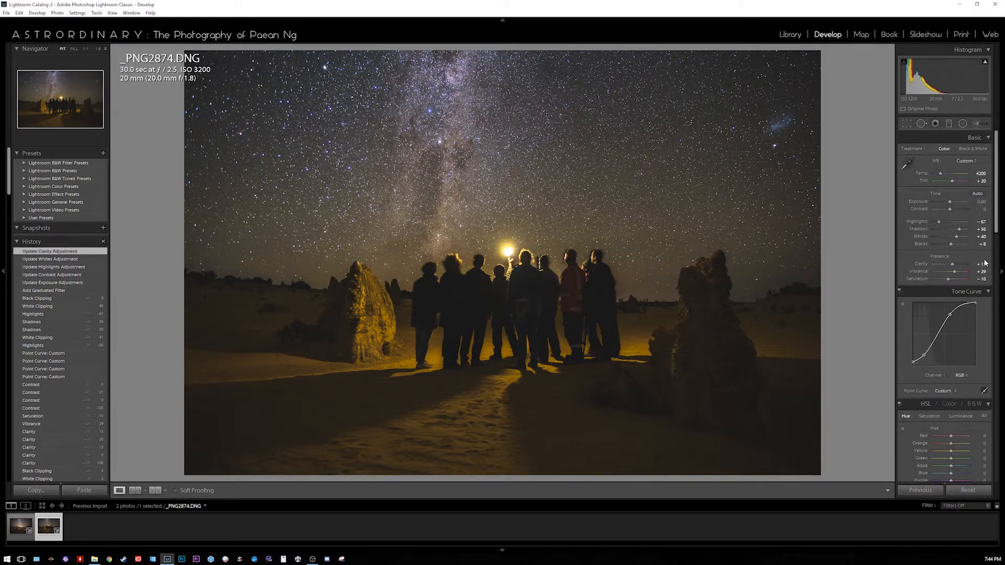
pyautogui.doubleClick(922, 271)
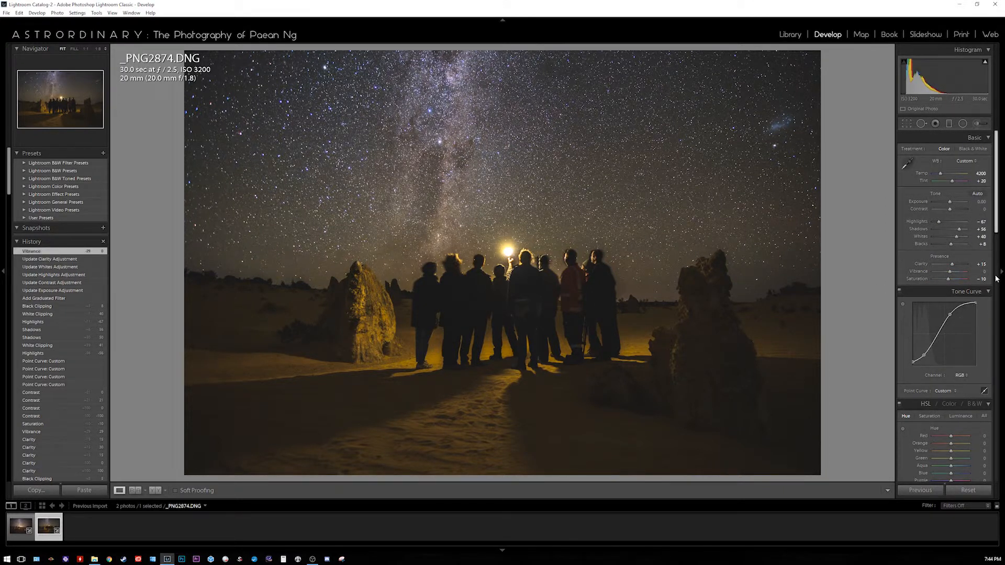
pyautogui.doubleClick(921, 279)
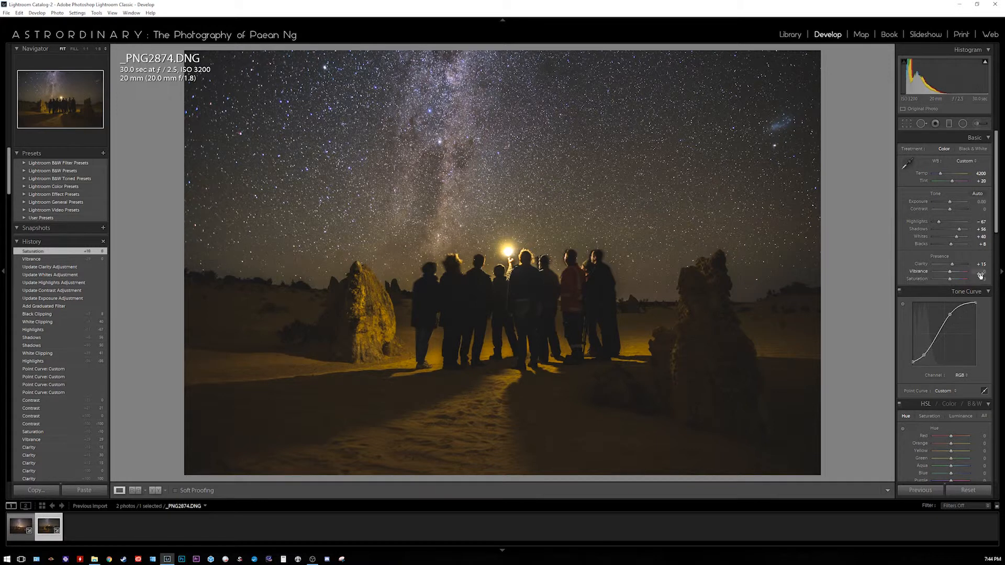
pyautogui.moveTo(980, 272)
pyautogui.mouseDown()
pyautogui.moveTo(993, 272)
pyautogui.moveTo(975, 279)
pyautogui.mouseUp()
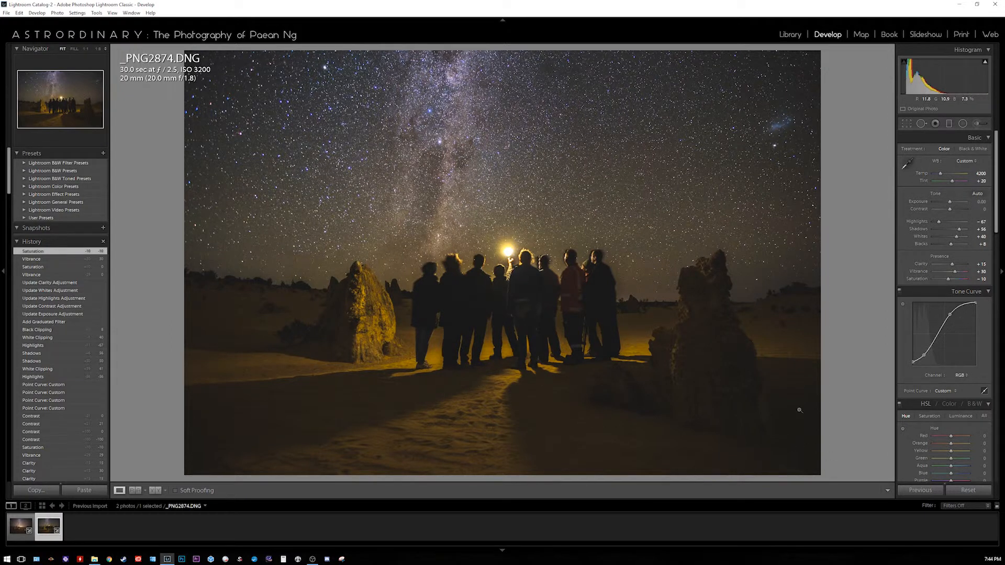
# Shift the HSL hue of both yellow and orange to -30
pyautogui.scroll(-4, 986, 371)
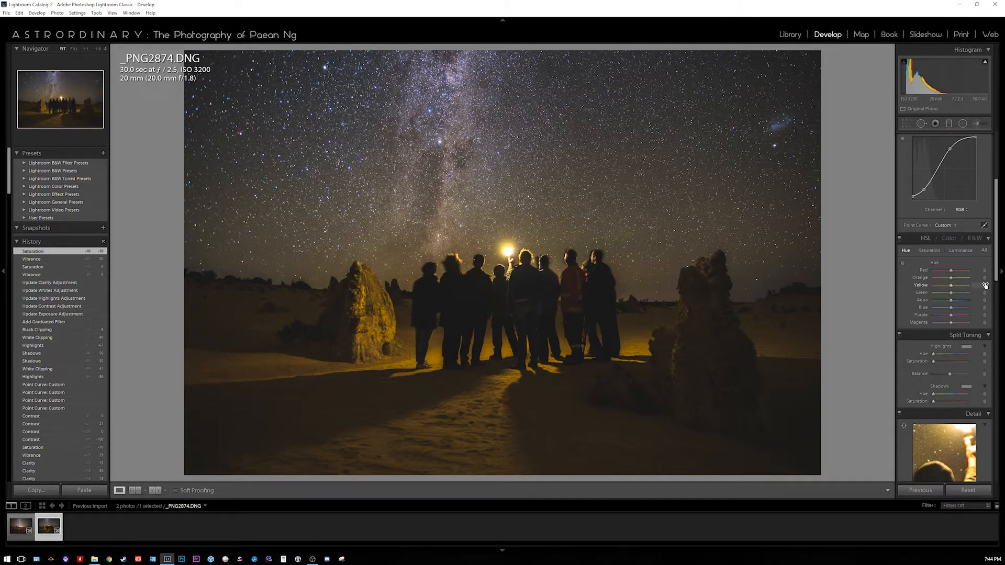
pyautogui.moveTo(985, 285); pyautogui.dragTo(982, 285)
pyautogui.moveTo(981, 285); pyautogui.dragTo(979, 278)
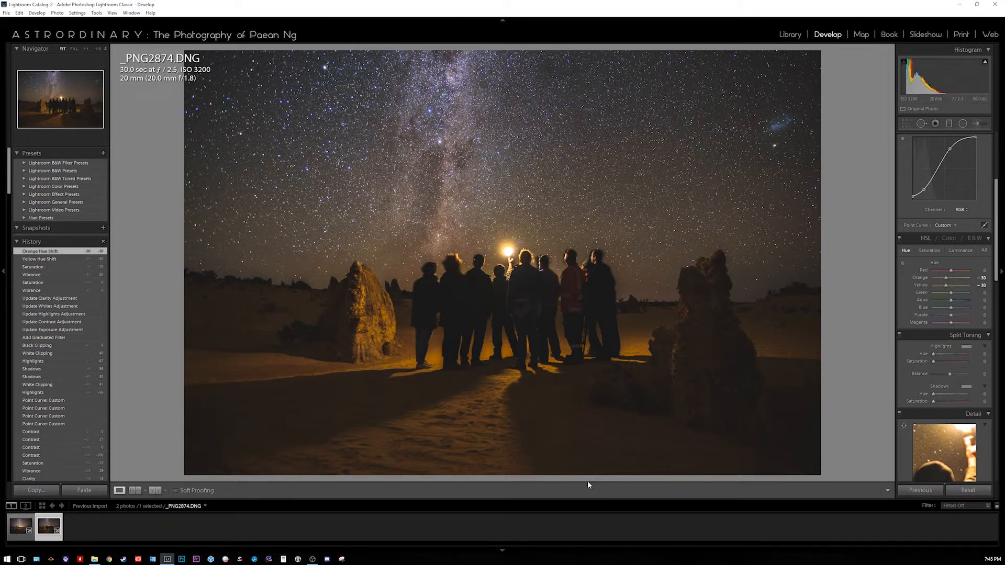
# Set the HSL saturation to -27 for orange and -33 for yellow, and compare the photo with the HSL adjustments off and on
pyautogui.click(930, 250)
pyautogui.click(930, 250)
pyautogui.click(931, 251)
pyautogui.moveTo(982, 285); pyautogui.dragTo(978, 285)
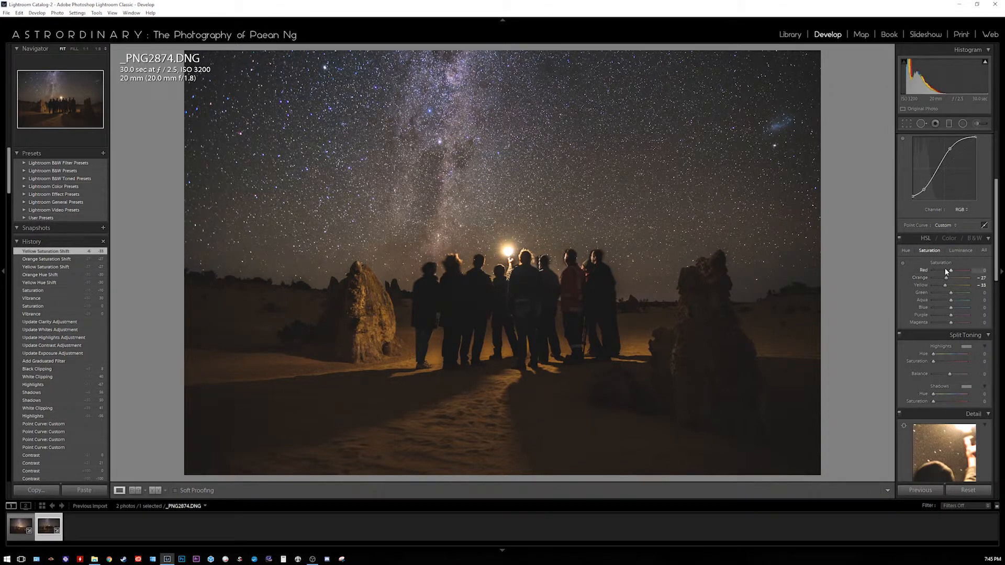
pyautogui.click(899, 240)
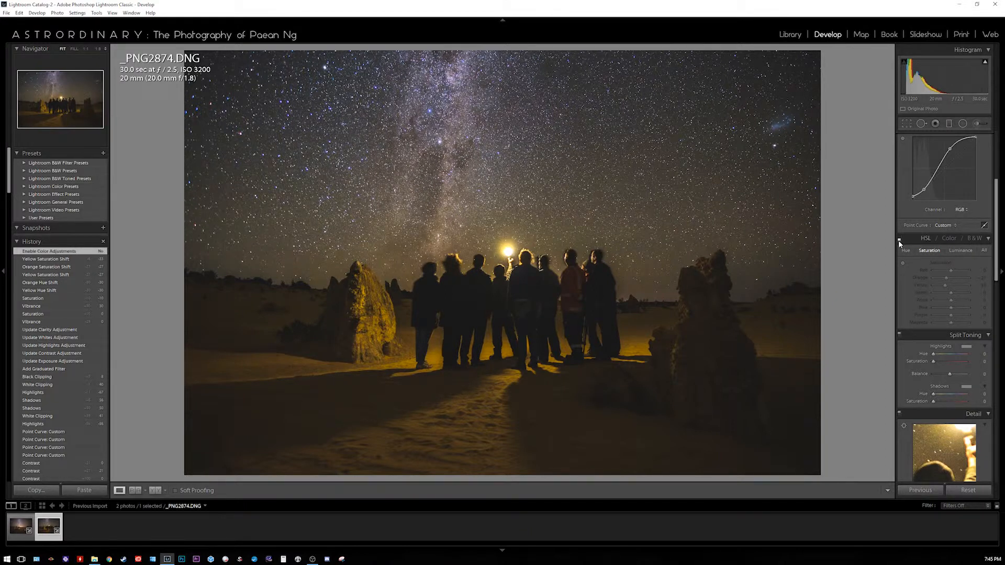
pyautogui.click(899, 240)
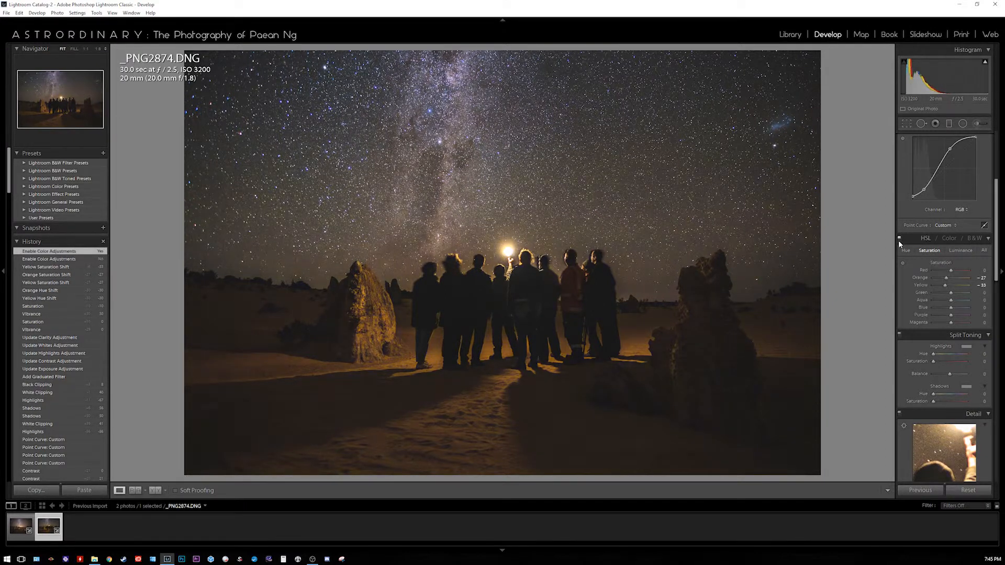
# Set the HSL luminance to +24 for orange and +26 for yellow
pyautogui.click(961, 250)
pyautogui.click(929, 250)
pyautogui.click(961, 251)
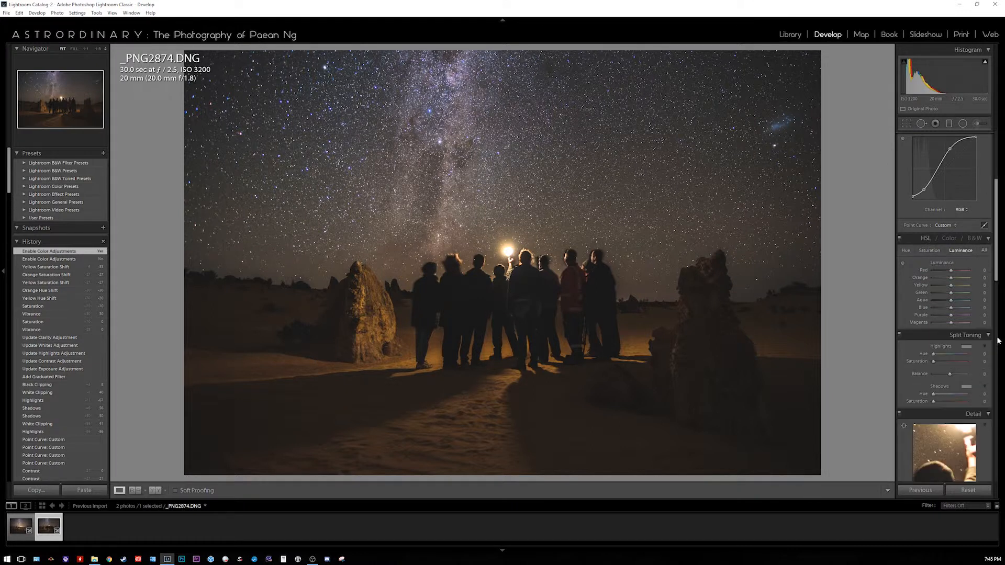
pyautogui.moveTo(973, 282); pyautogui.dragTo(987, 288)
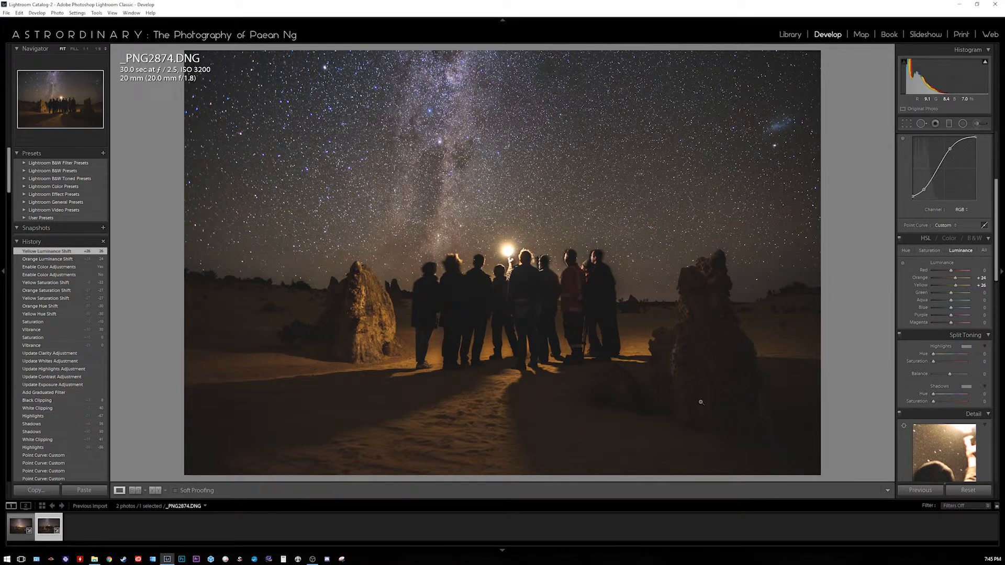
# Add a post-crop vignette with Amount -19, Midpoint 7, Roundness +59 and Feather 100
pyautogui.scroll(3, 921, 278)
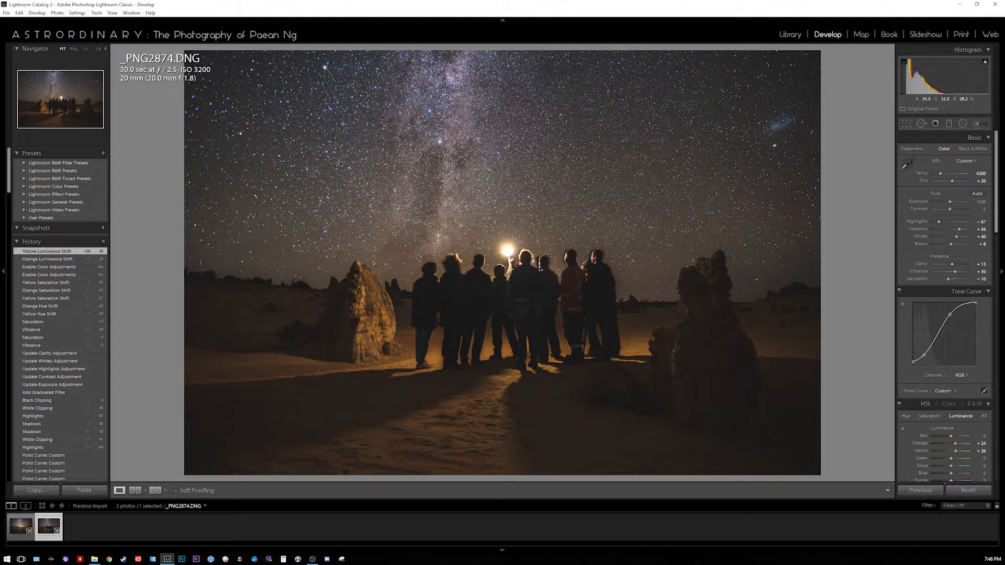
pyautogui.scroll(-10, 984, 291)
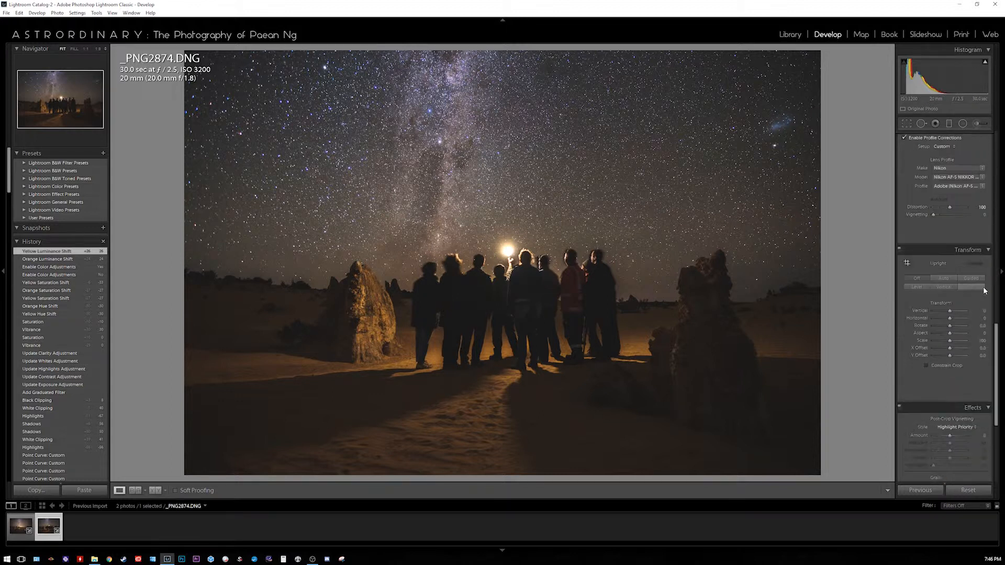
pyautogui.scroll(-2, 984, 291)
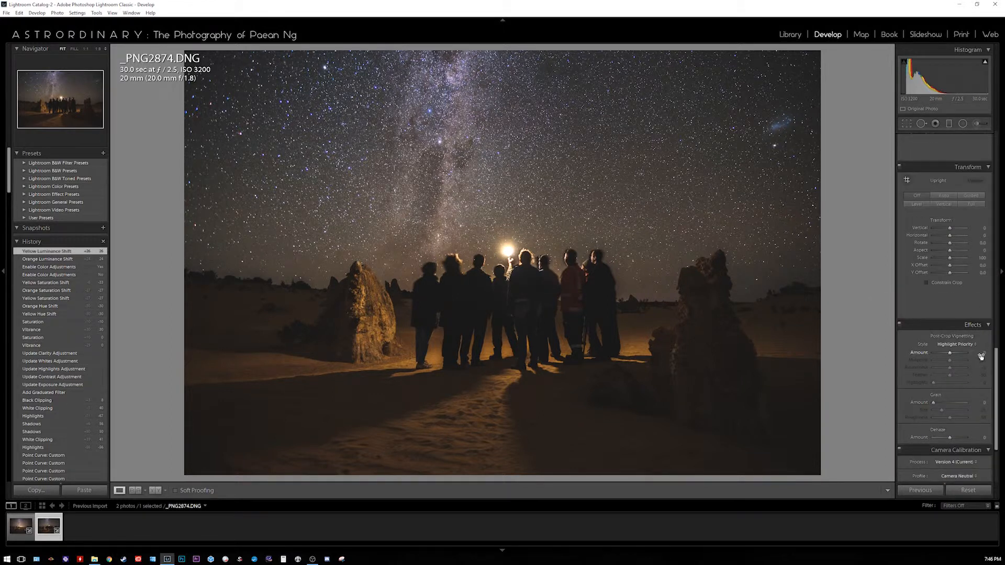
pyautogui.moveTo(981, 354); pyautogui.dragTo(974, 354)
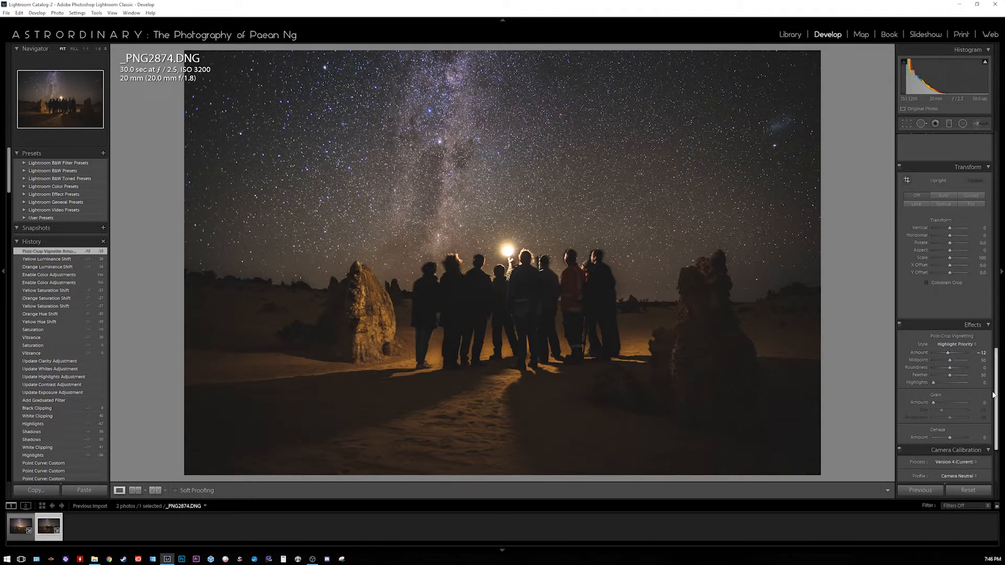
pyautogui.moveTo(977, 376); pyautogui.dragTo(1002, 376)
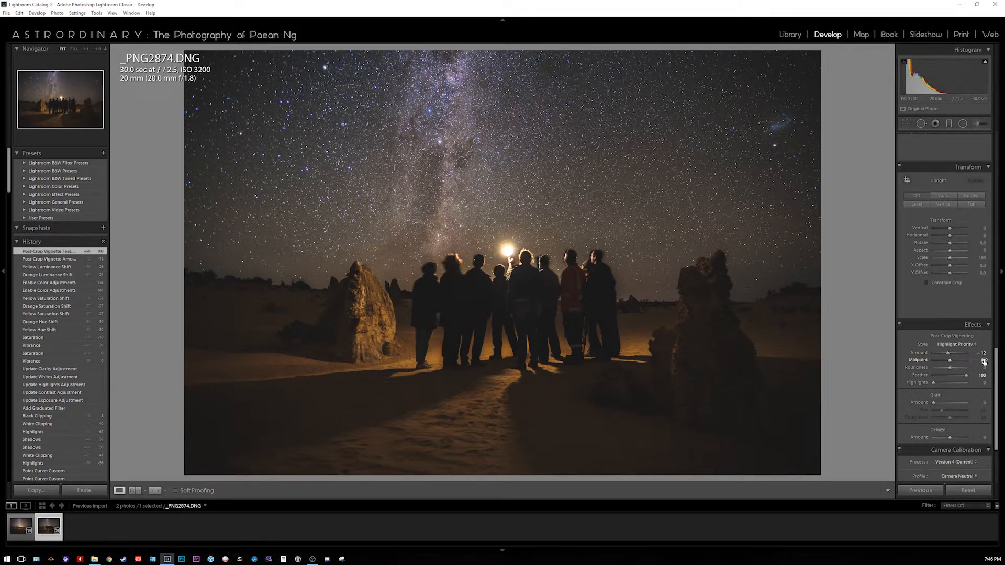
pyautogui.moveTo(984, 361); pyautogui.dragTo(936, 360)
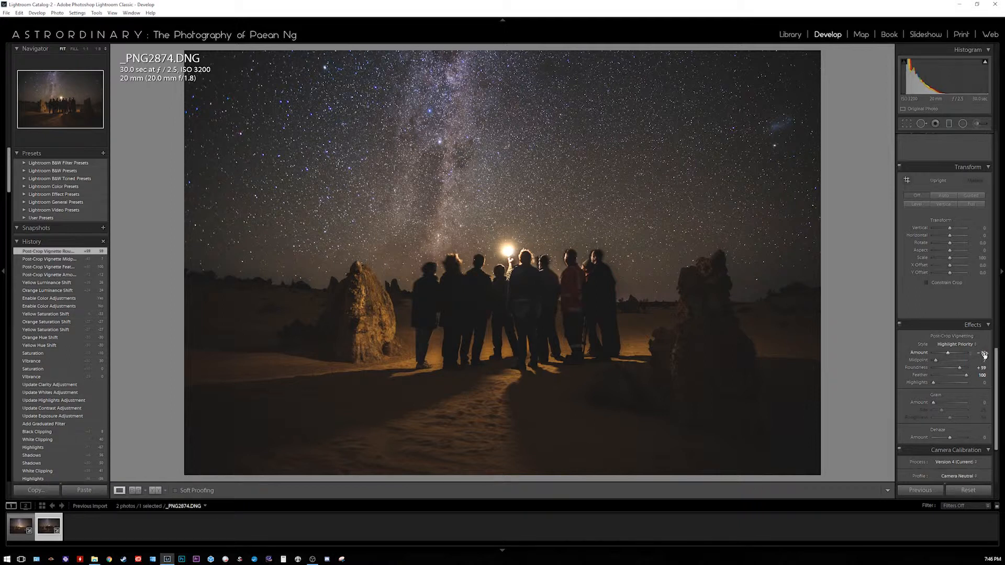
pyautogui.moveTo(947, 353); pyautogui.dragTo(948, 353)
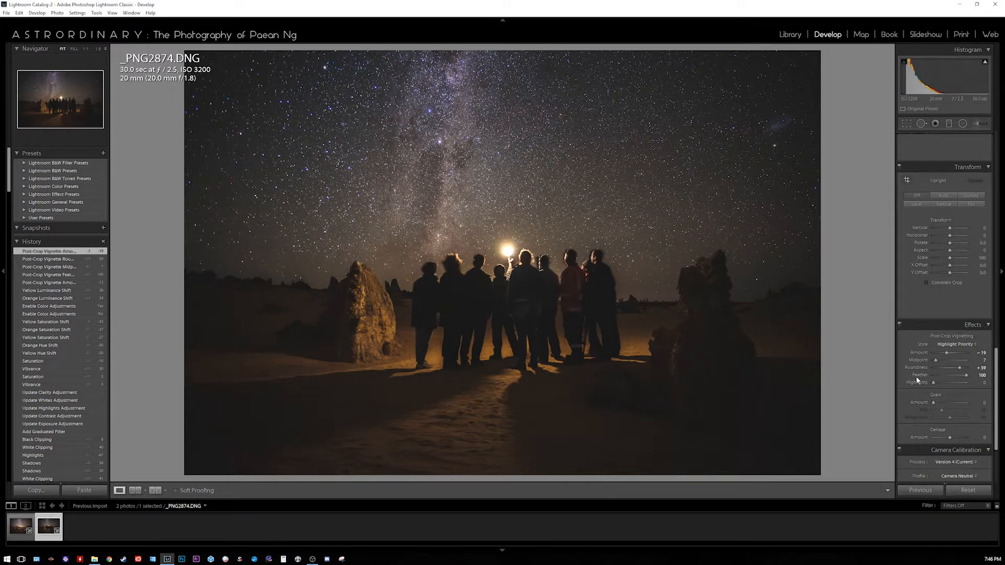
# Inspect the noise around the lit rock close up, and set Luminance noise reduction to 20
pyautogui.scroll(5, 923, 320)
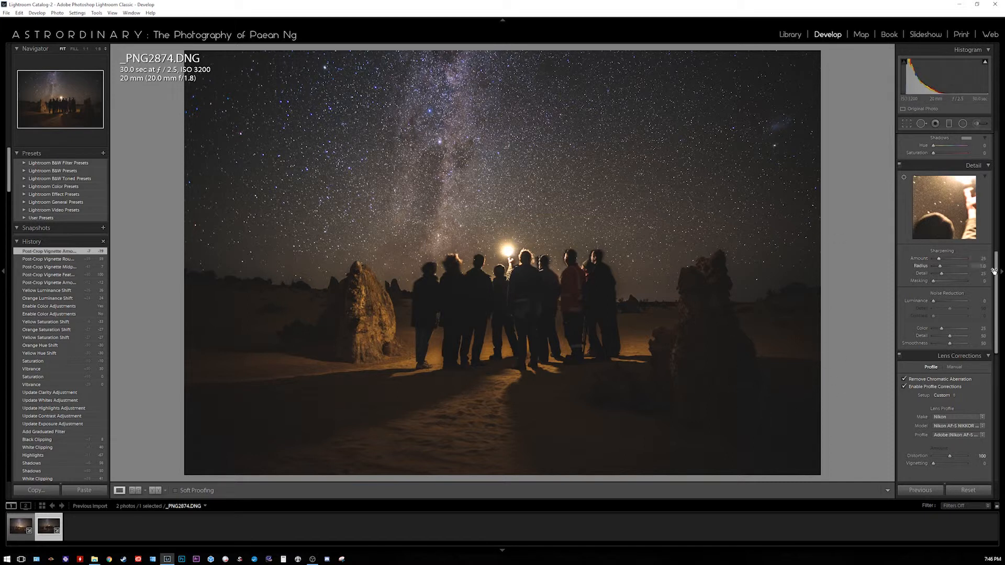
pyautogui.scroll(2, 998, 272)
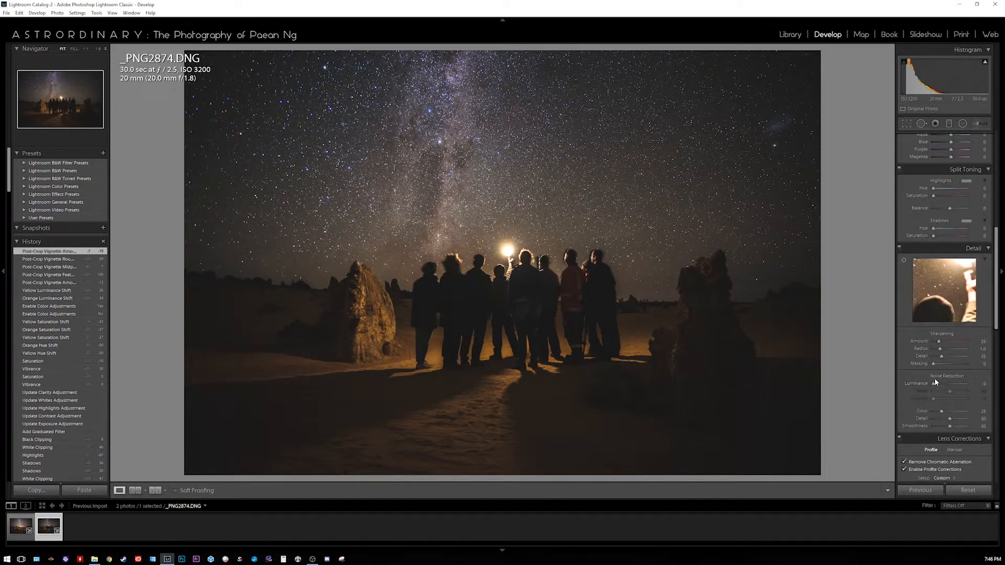
pyautogui.click(345, 332)
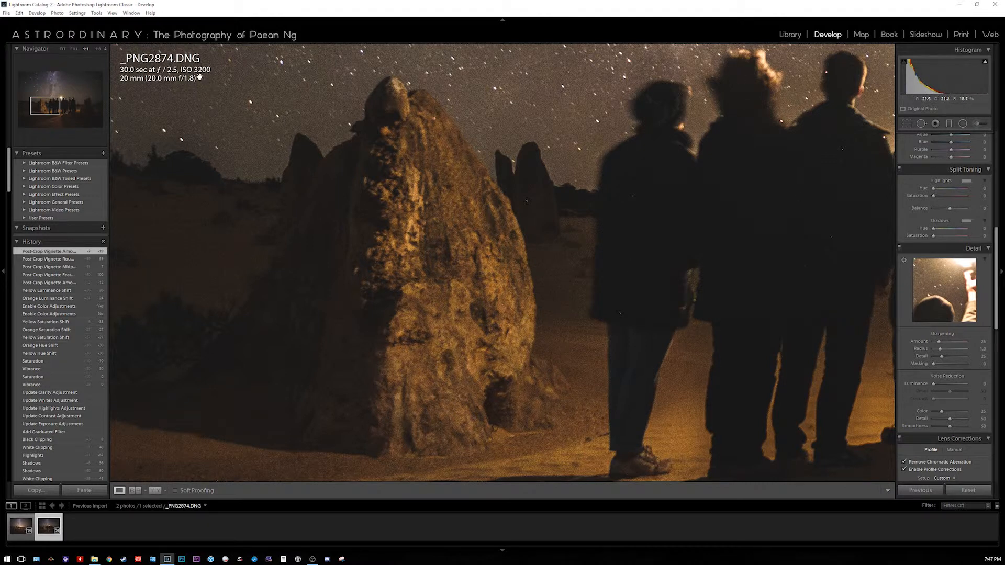
pyautogui.click(471, 381)
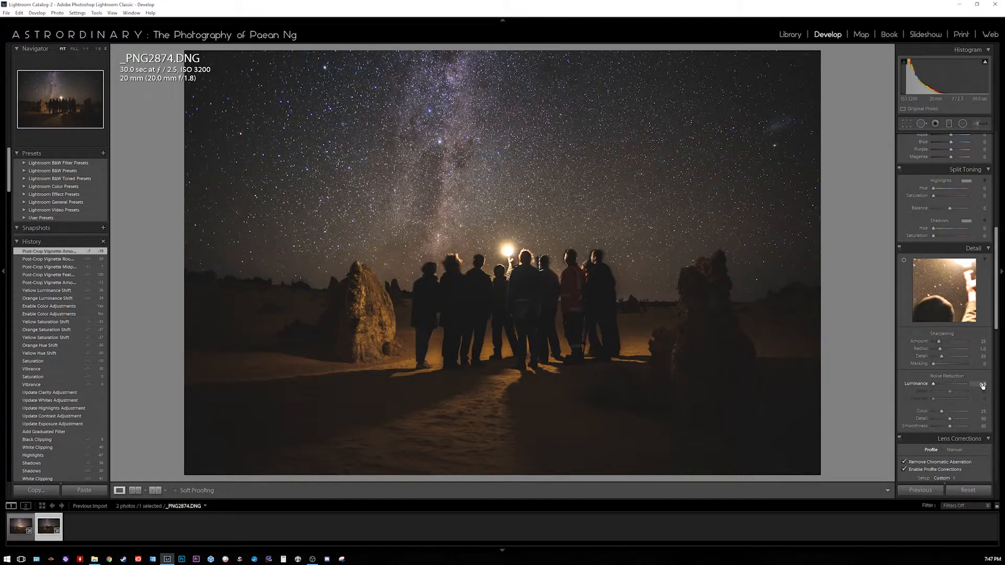
pyautogui.moveTo(982, 384); pyautogui.dragTo(942, 384)
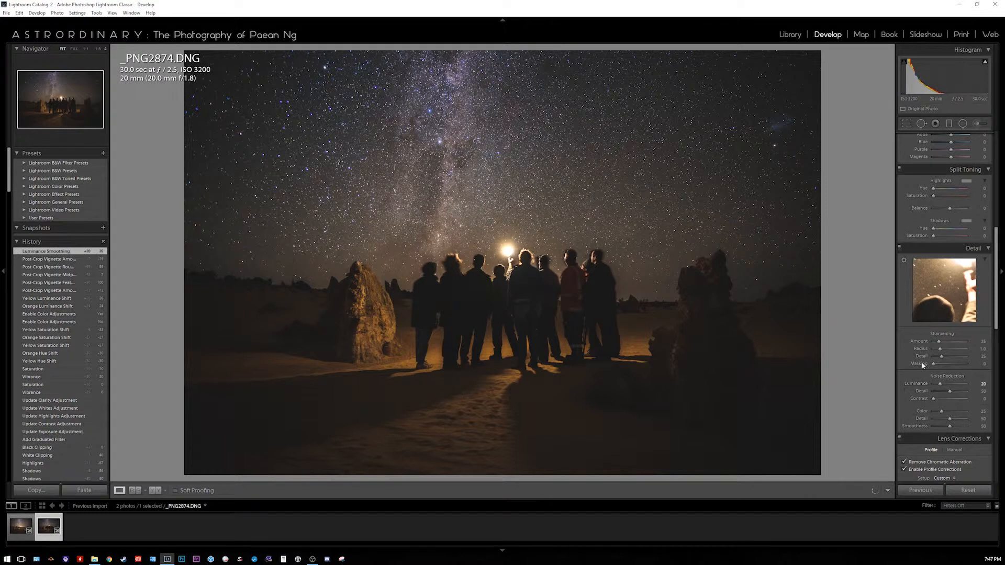
# Compare the grain beside a silhouette in the detail preview with Luminance noise reduction at 0 and at 20
pyautogui.click(933, 301)
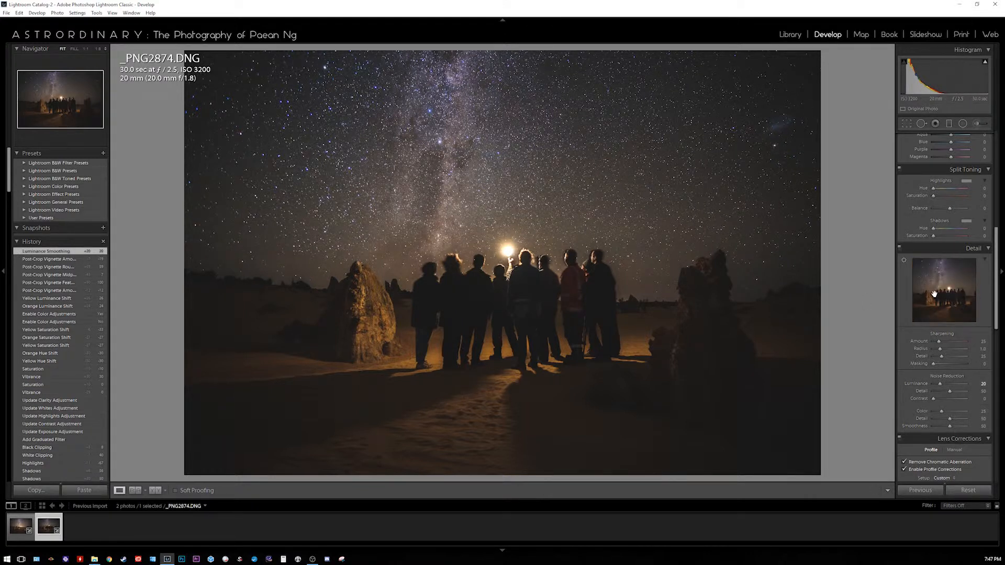
pyautogui.click(932, 301)
pyautogui.moveTo(957, 307)
pyautogui.mouseDown()
pyautogui.moveTo(928, 312)
pyautogui.moveTo(941, 290)
pyautogui.moveTo(956, 307)
pyautogui.mouseUp()
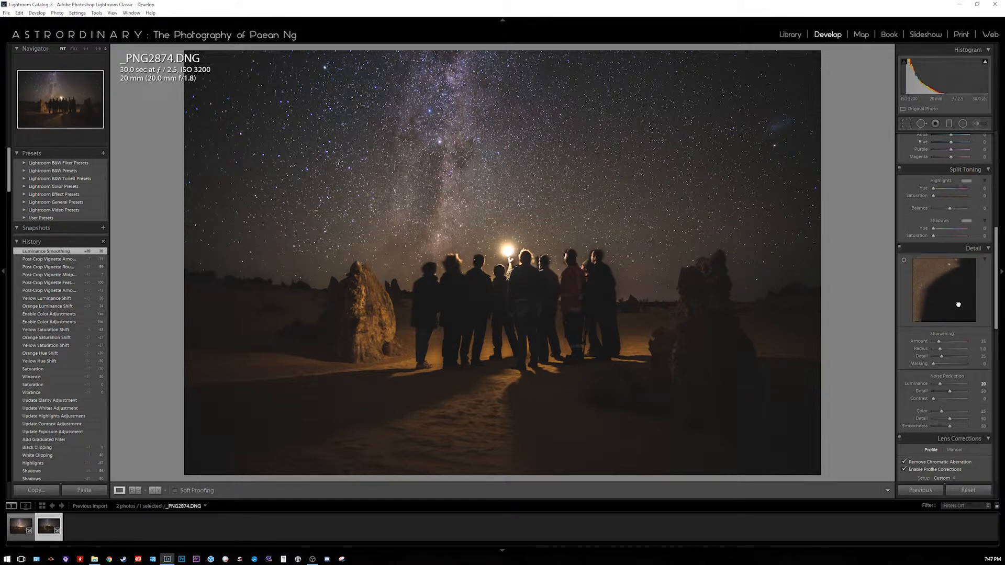
pyautogui.doubleClick(924, 385)
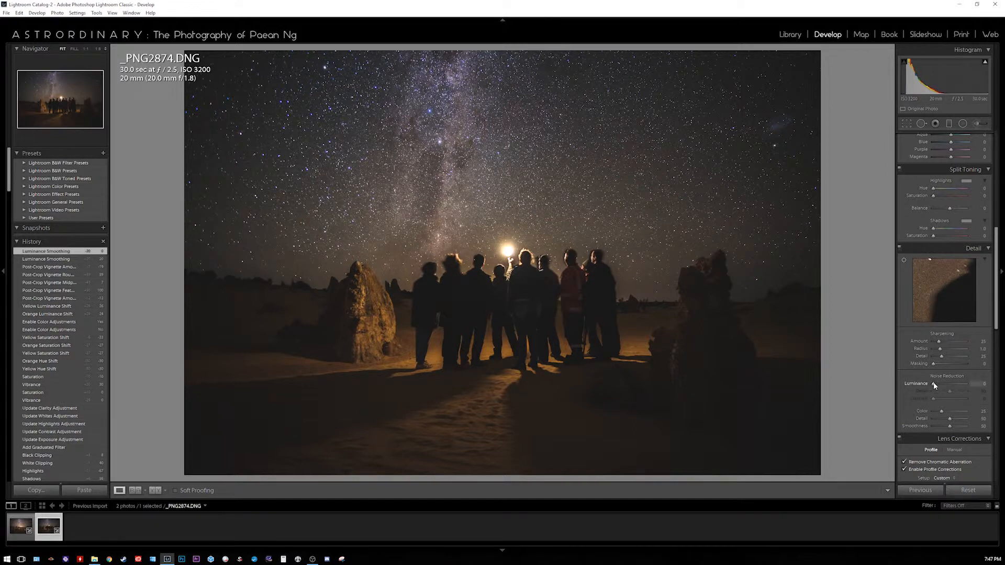
pyautogui.moveTo(977, 385); pyautogui.dragTo(981, 384)
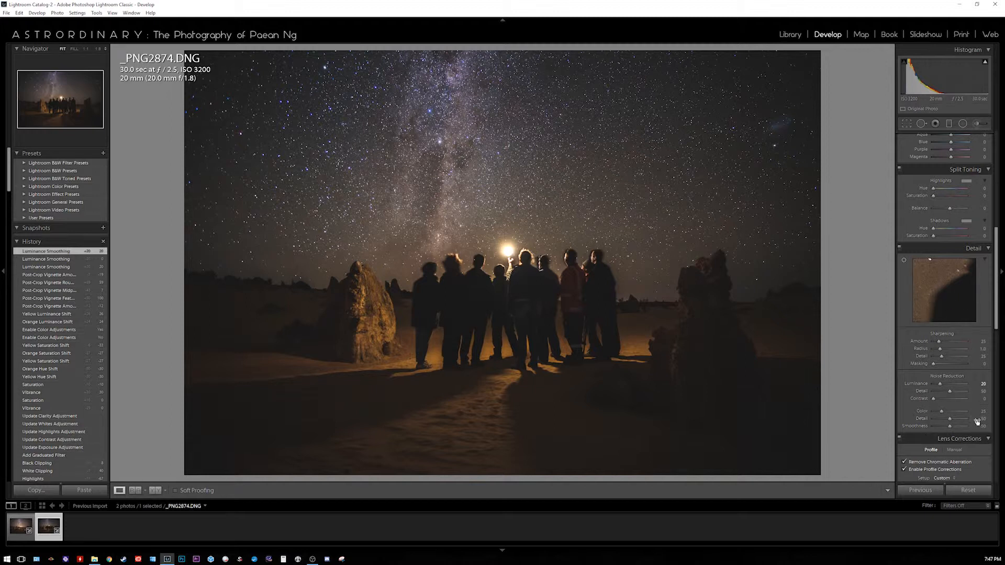
# Set Color noise reduction to 40 and its Smoothness to 65, and check the sky and silhouettes in the detail preview
pyautogui.moveTo(978, 413); pyautogui.dragTo(983, 413)
pyautogui.moveTo(983, 411)
pyautogui.mouseDown()
pyautogui.moveTo(993, 426)
pyautogui.moveTo(983, 426)
pyautogui.mouseUp()
pyautogui.click(952, 297)
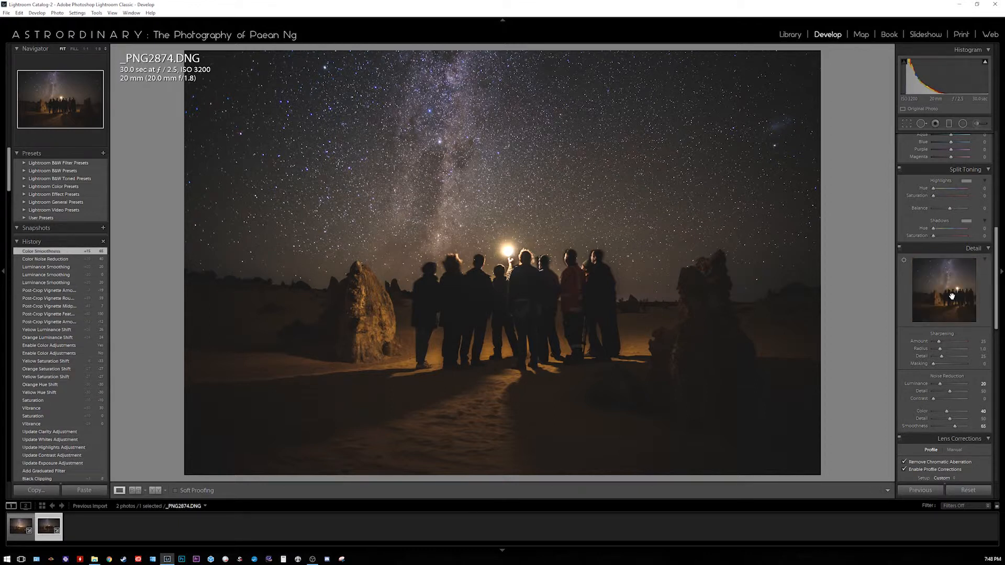
pyautogui.click(949, 296)
pyautogui.moveTo(927, 286); pyautogui.dragTo(982, 341)
pyautogui.moveTo(932, 283); pyautogui.dragTo(951, 292)
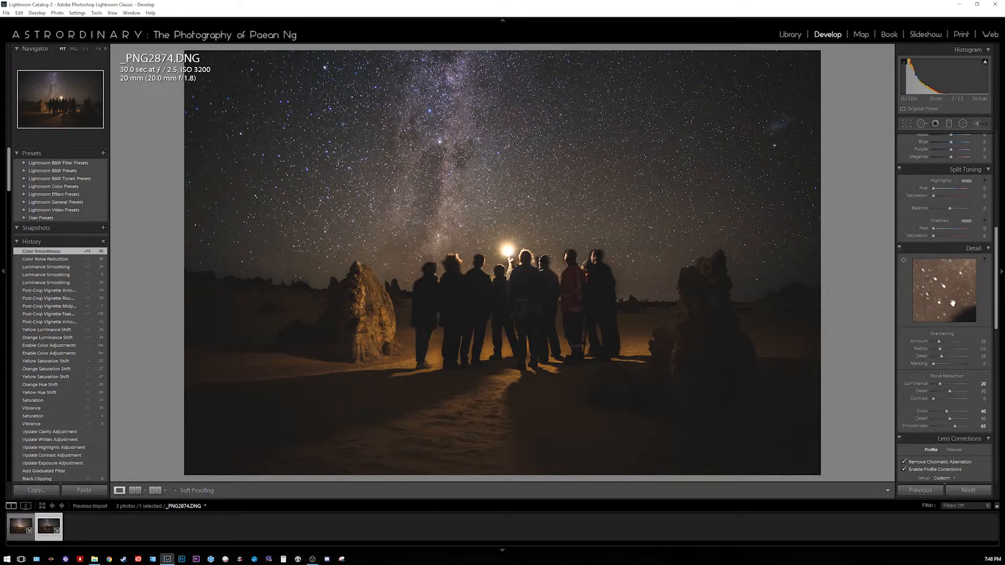
pyautogui.click(956, 305)
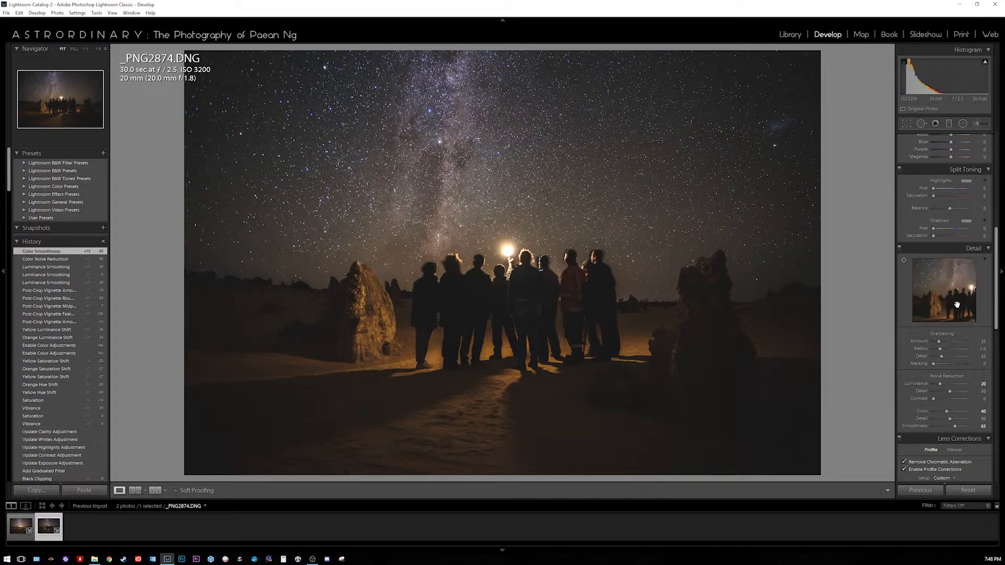
pyautogui.moveTo(958, 303); pyautogui.dragTo(944, 307)
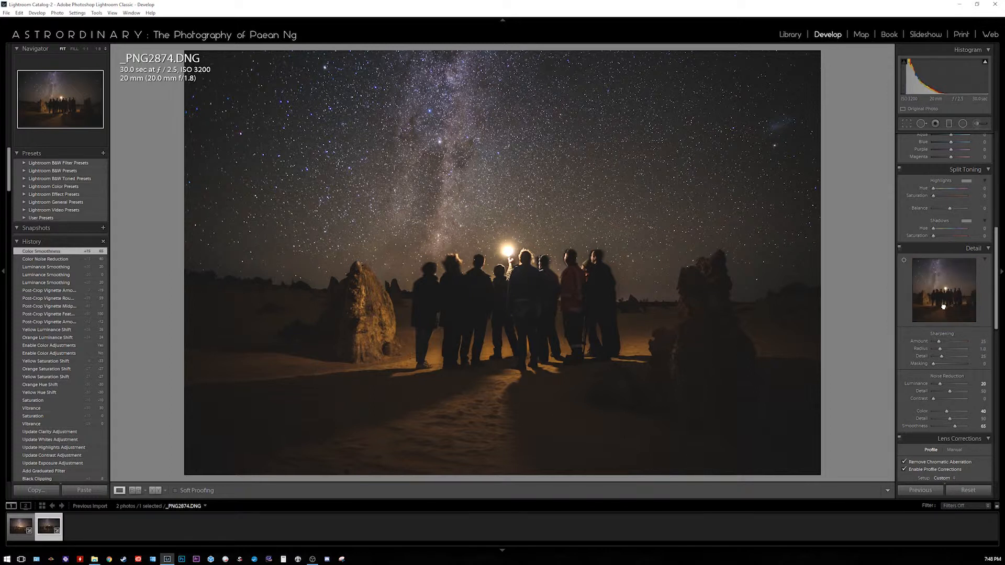
# Set the sharpening Amount to 50 and Masking to 75 using the mask preview, and inspect the stars close up
pyautogui.moveTo(977, 342); pyautogui.dragTo(986, 341)
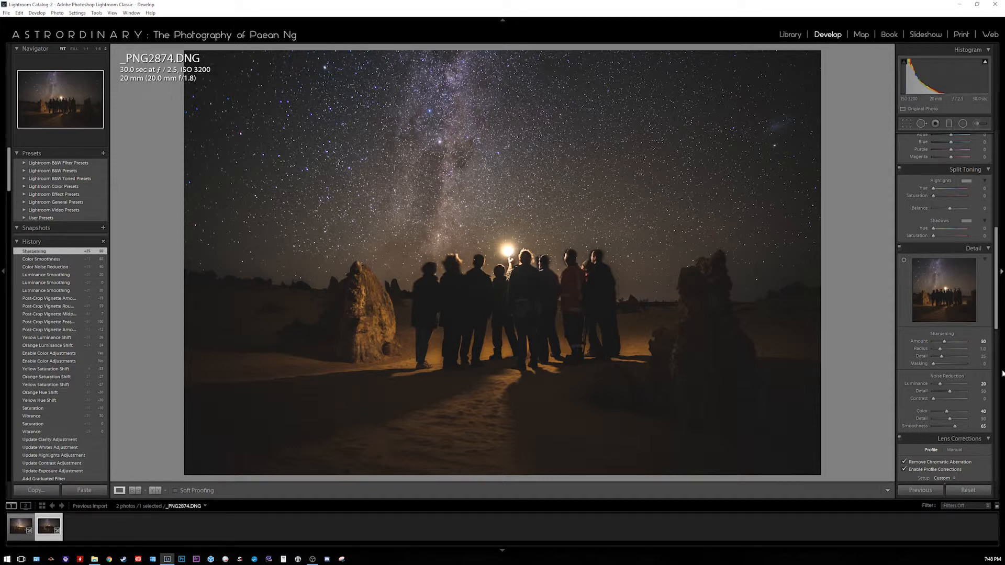
pyautogui.press('alt')
pyautogui.moveTo(934, 363); pyautogui.dragTo(955, 363)
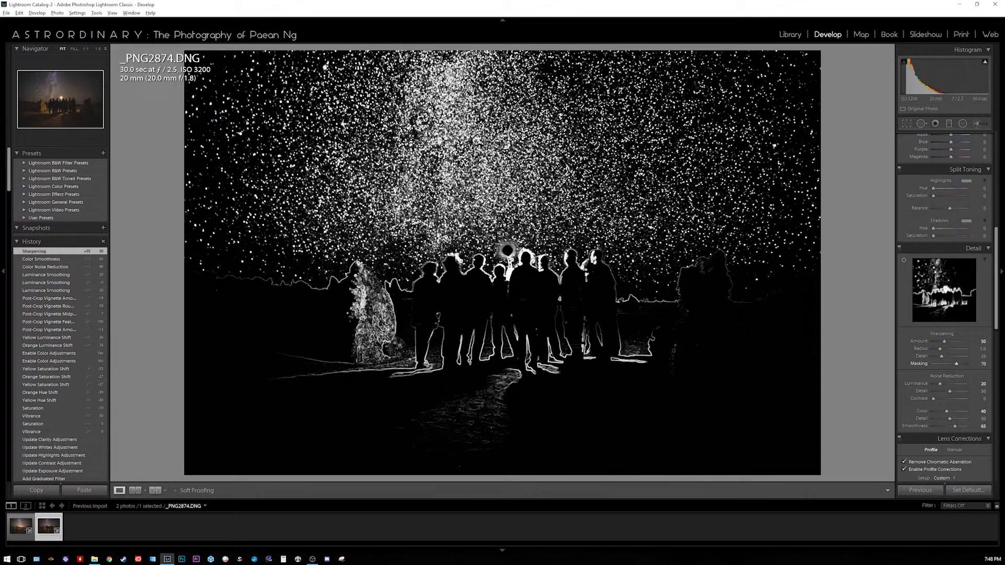
pyautogui.moveTo(957, 363); pyautogui.dragTo(958, 364)
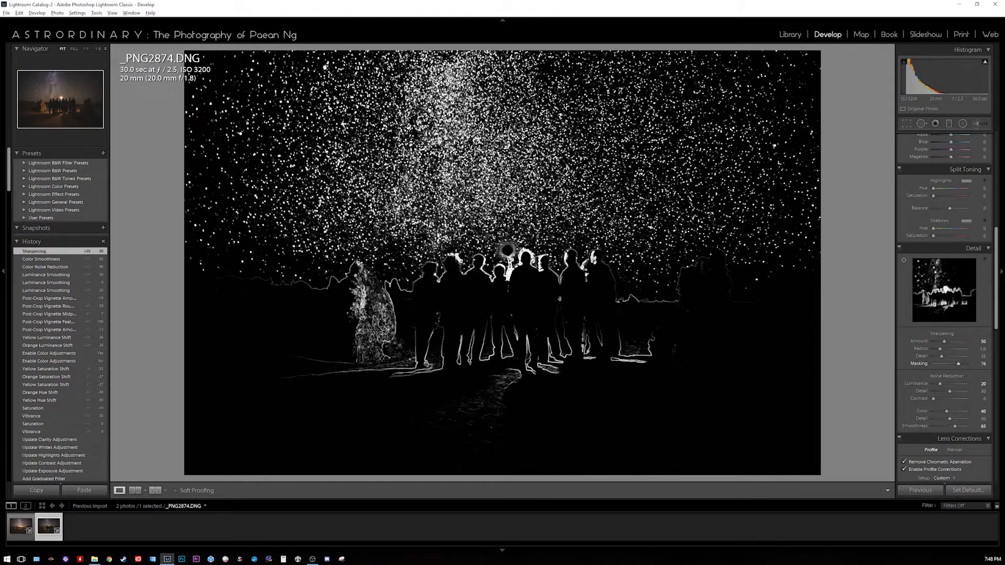
pyautogui.moveTo(958, 363); pyautogui.dragTo(957, 363)
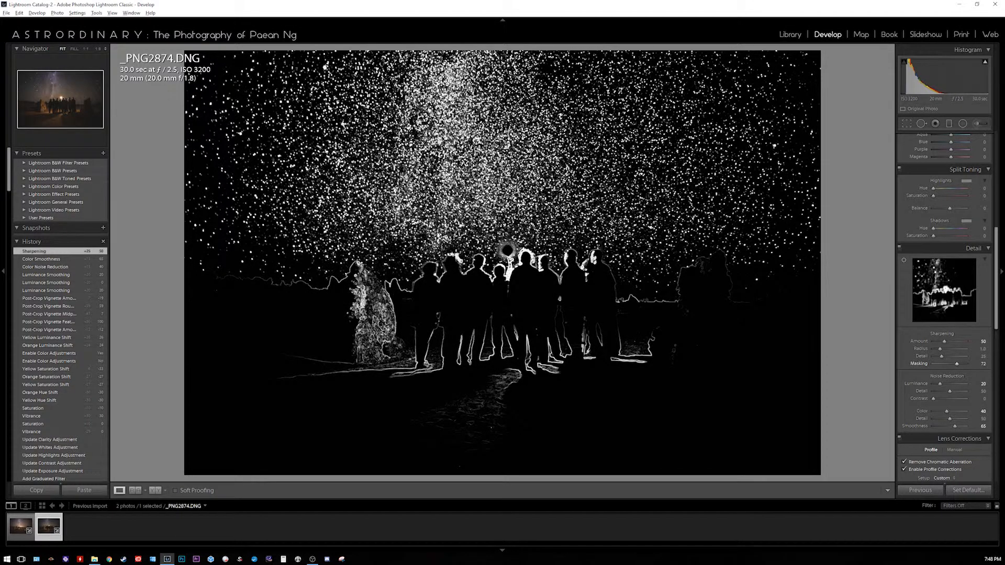
pyautogui.moveTo(957, 363); pyautogui.dragTo(958, 363)
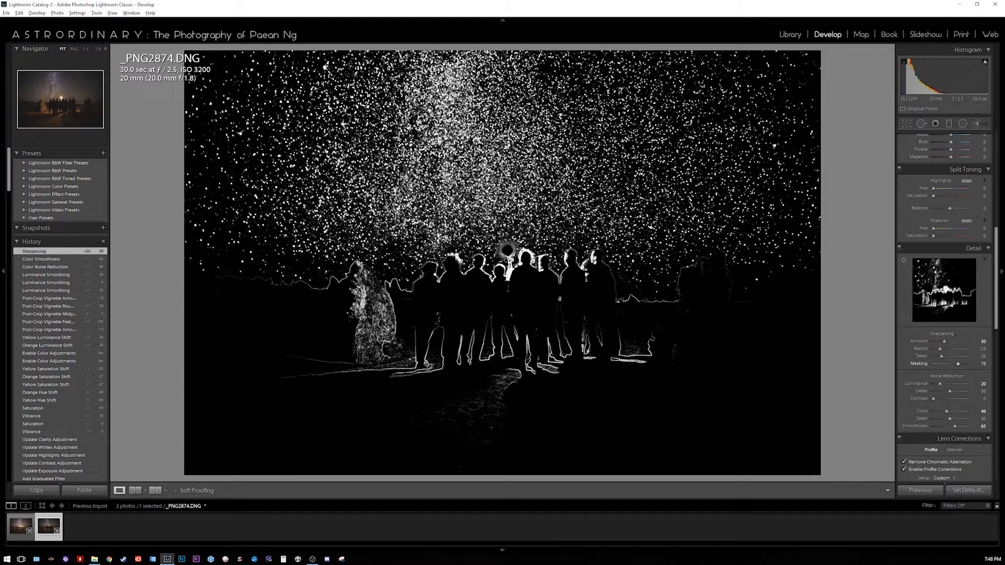
pyautogui.moveTo(958, 363); pyautogui.dragTo(958, 363)
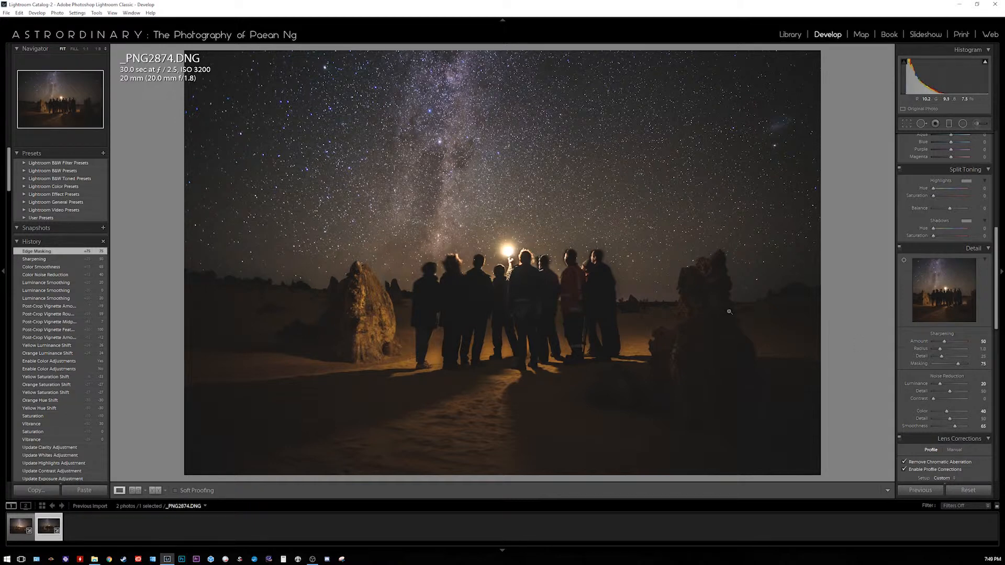
pyautogui.click(607, 260)
pyautogui.moveTo(507, 241); pyautogui.dragTo(656, 372)
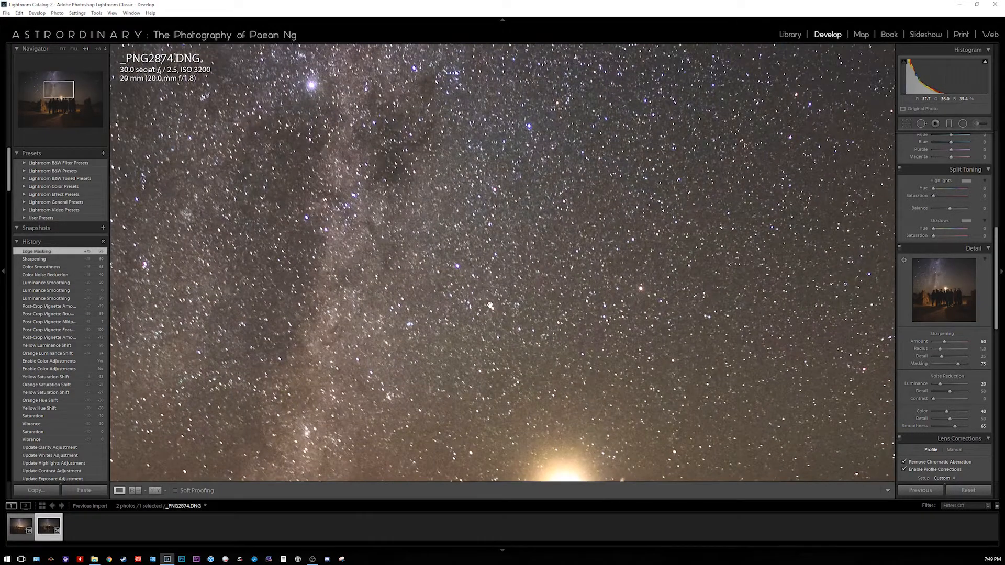
pyautogui.click(469, 282)
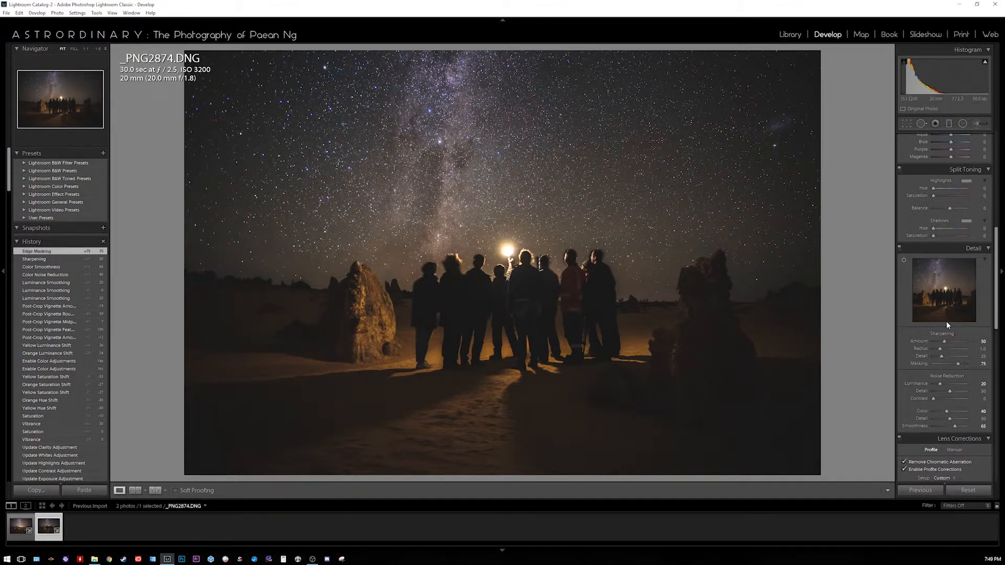
# Open the export settings for the edited photo and choose JPEG as the image format
pyautogui.rightClick(593, 190)
pyautogui.moveTo(646, 379)
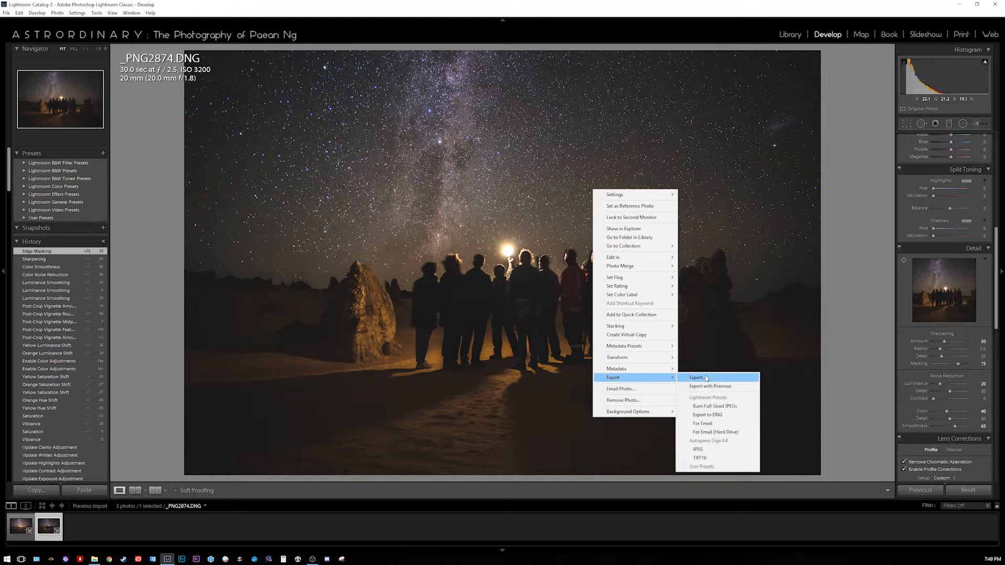
pyautogui.click(696, 377)
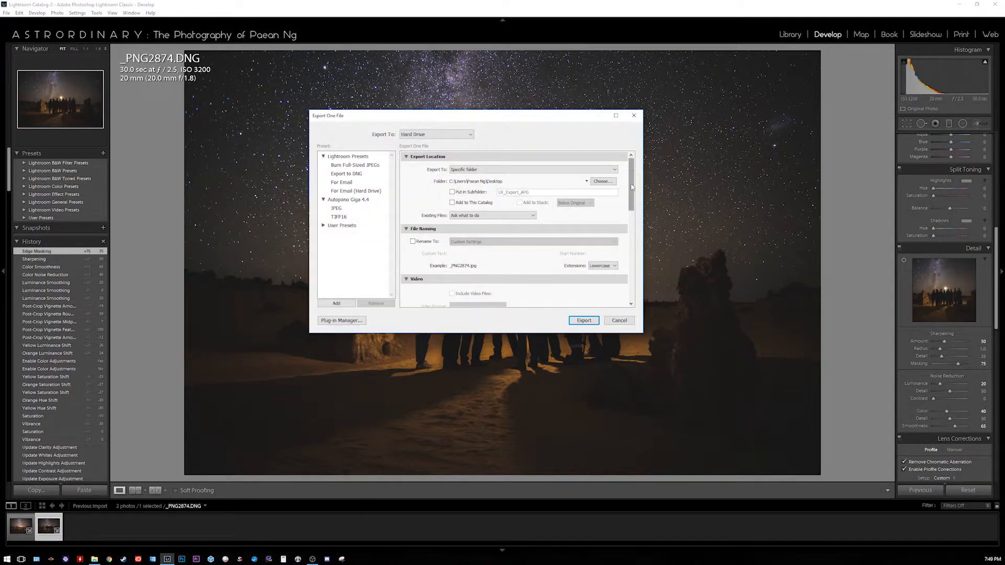
pyautogui.moveTo(631, 198); pyautogui.dragTo(631, 253)
pyautogui.click(473, 192)
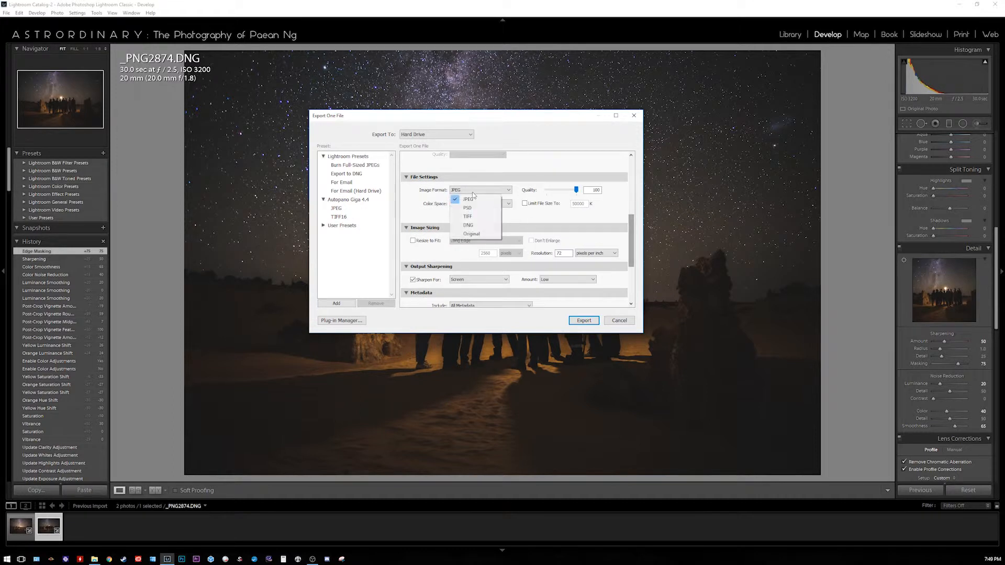
pyautogui.click(469, 200)
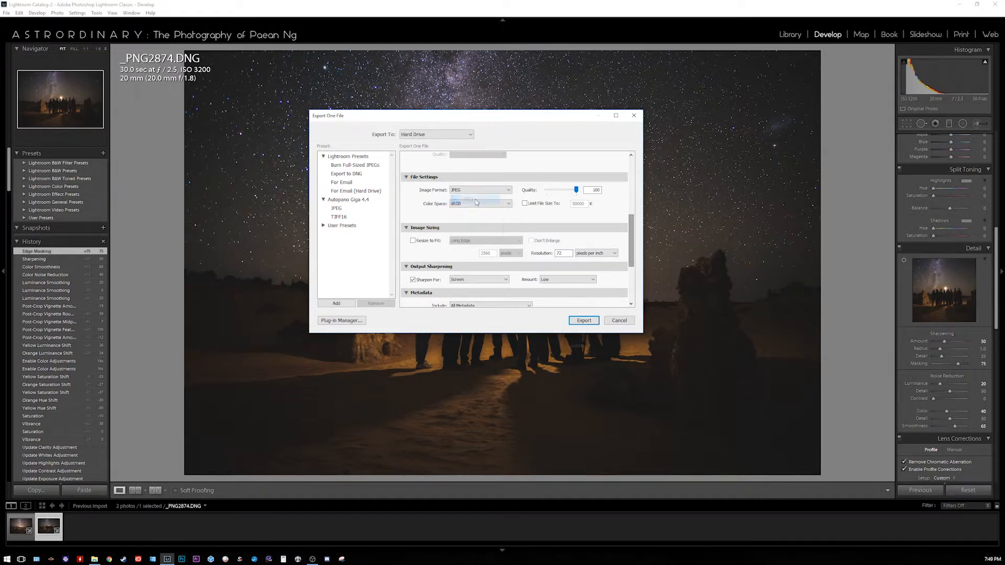
# Try ProPhoto RGB and AdobeRGB (1998) as the export color space, and return it to sRGB
pyautogui.click(487, 204)
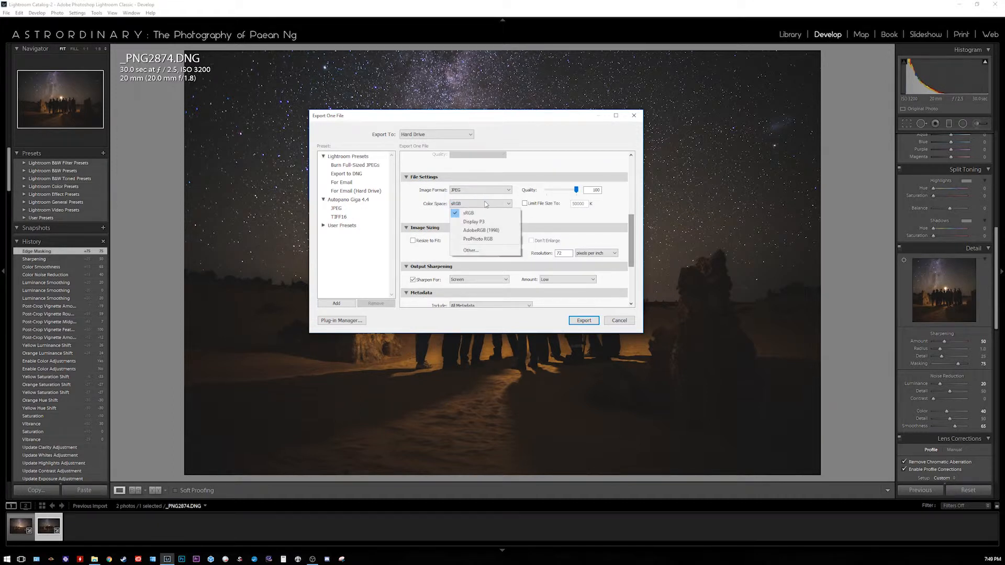
pyautogui.click(484, 238)
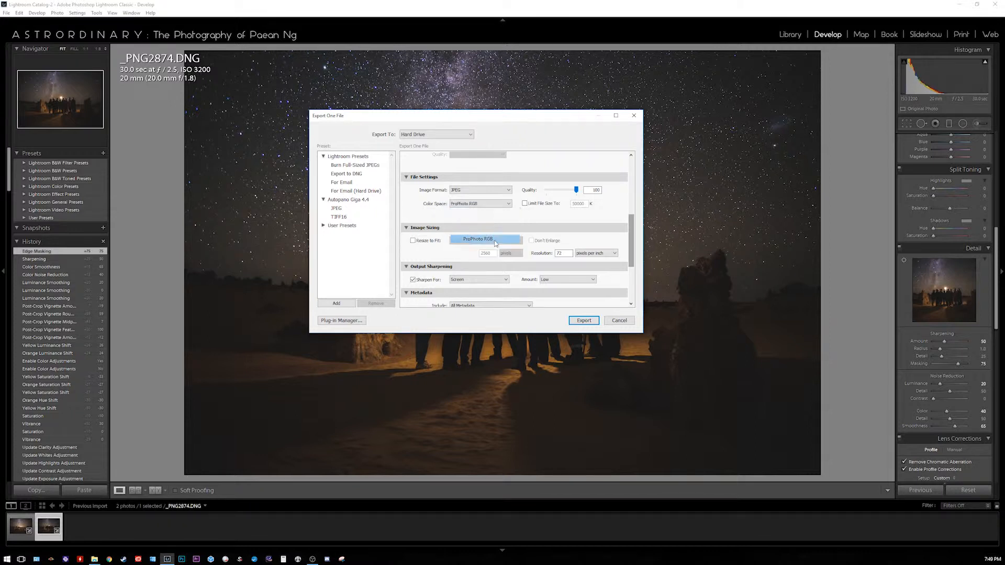
pyautogui.click(491, 205)
pyautogui.click(484, 231)
pyautogui.click(489, 204)
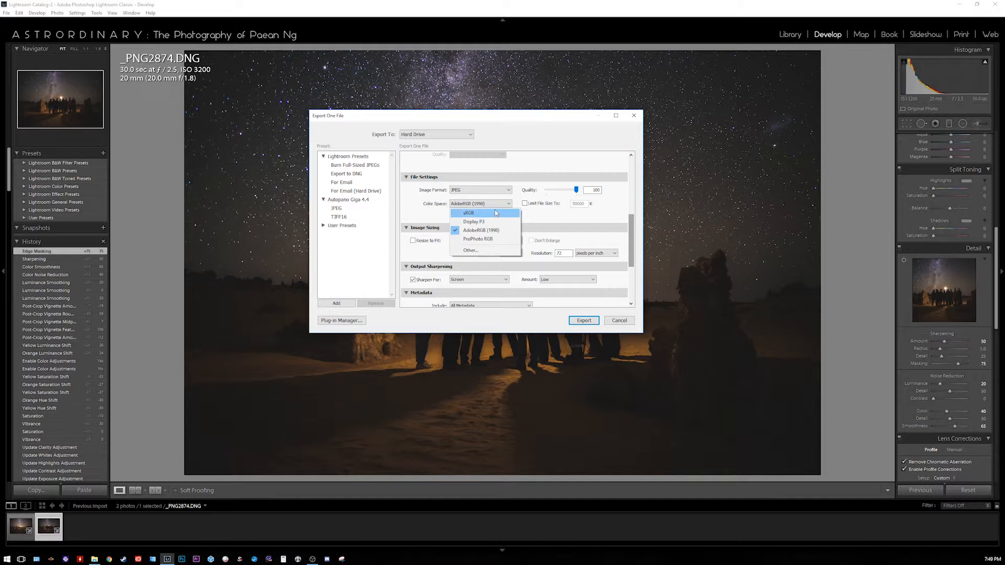
pyautogui.click(495, 213)
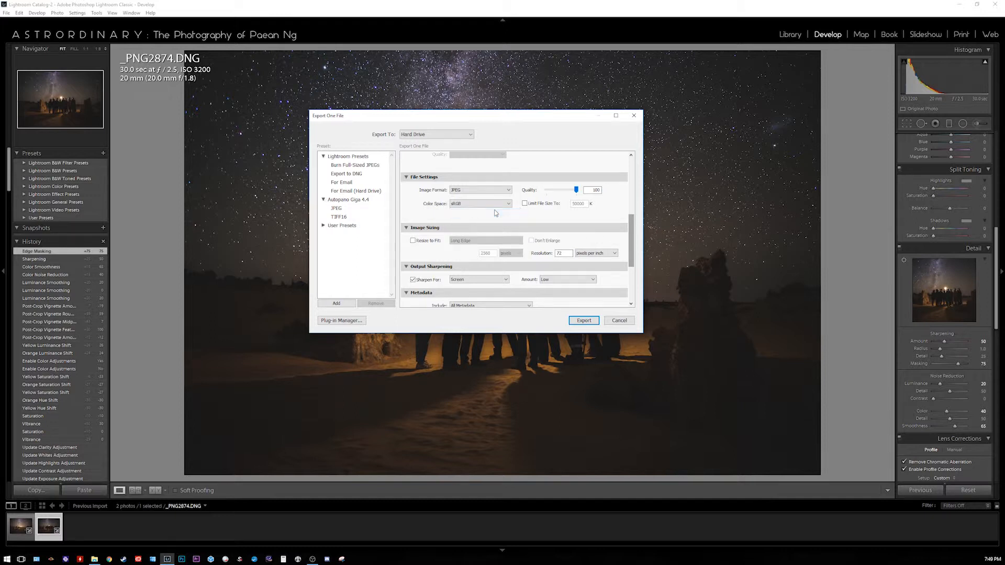
# Enable resizing of the export to a Long Edge of 2560 pixels at 72 pixels per inch
pyautogui.click(413, 241)
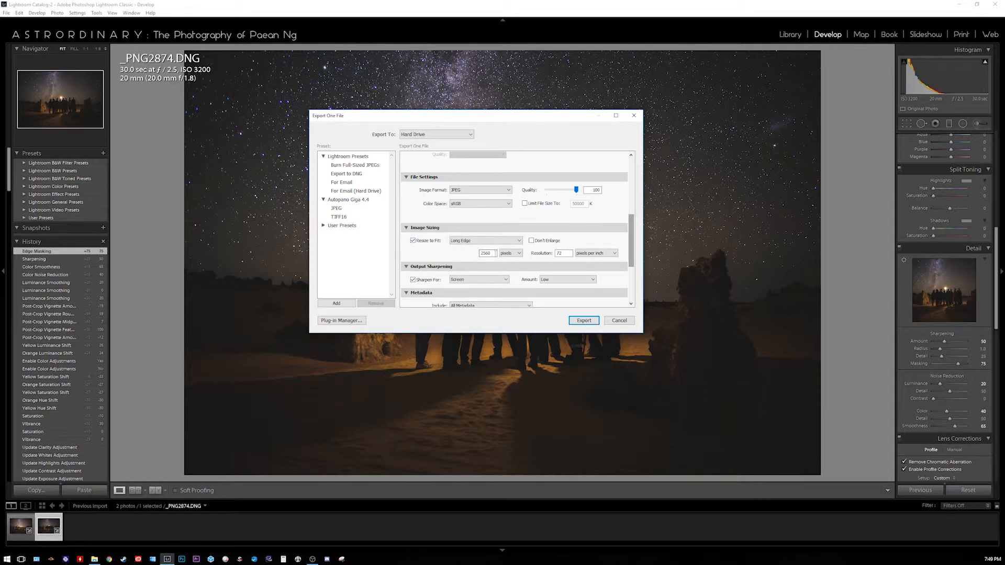
pyautogui.doubleClick(496, 253)
pyautogui.doubleClick(565, 253)
# Keep output sharpening enabled for Screen with the Amount at Low
pyautogui.click(429, 281)
pyautogui.click(429, 281)
pyautogui.click(477, 280)
pyautogui.click(463, 289)
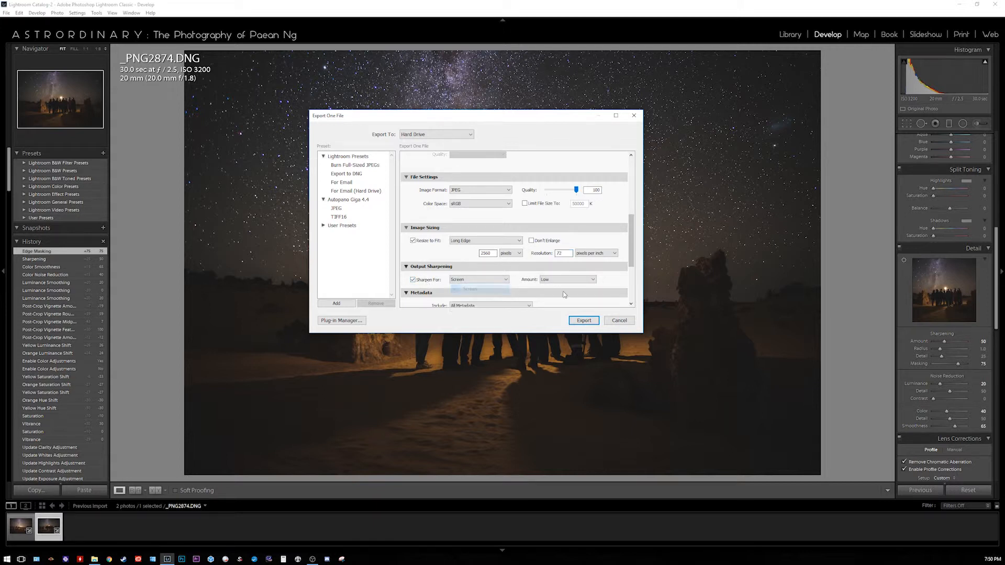
pyautogui.click(565, 280)
pyautogui.click(561, 288)
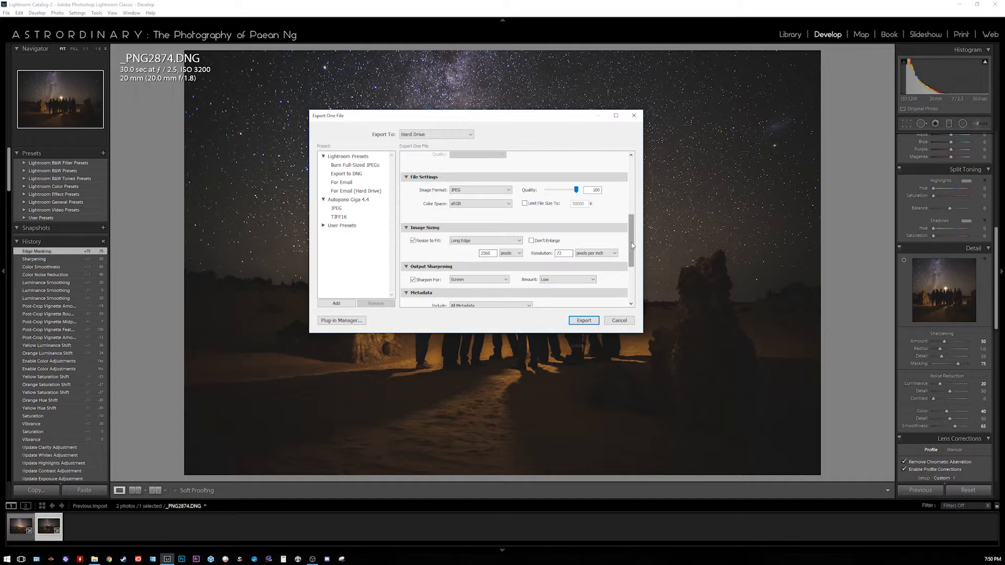
# Review the metadata, watermark and post-processing options, and export the photo using a unique file name
pyautogui.moveTo(632, 245); pyautogui.dragTo(637, 280)
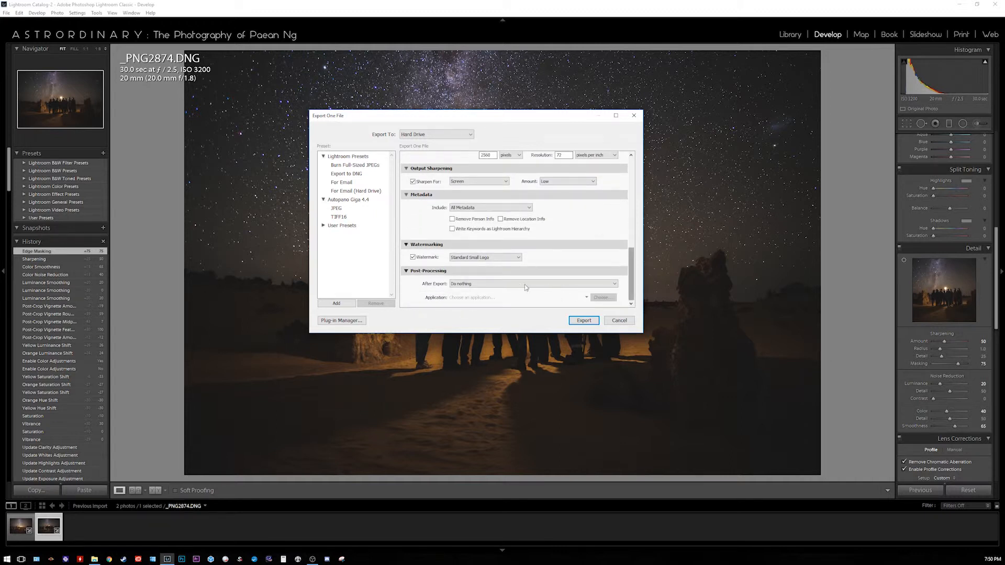
pyautogui.click(582, 321)
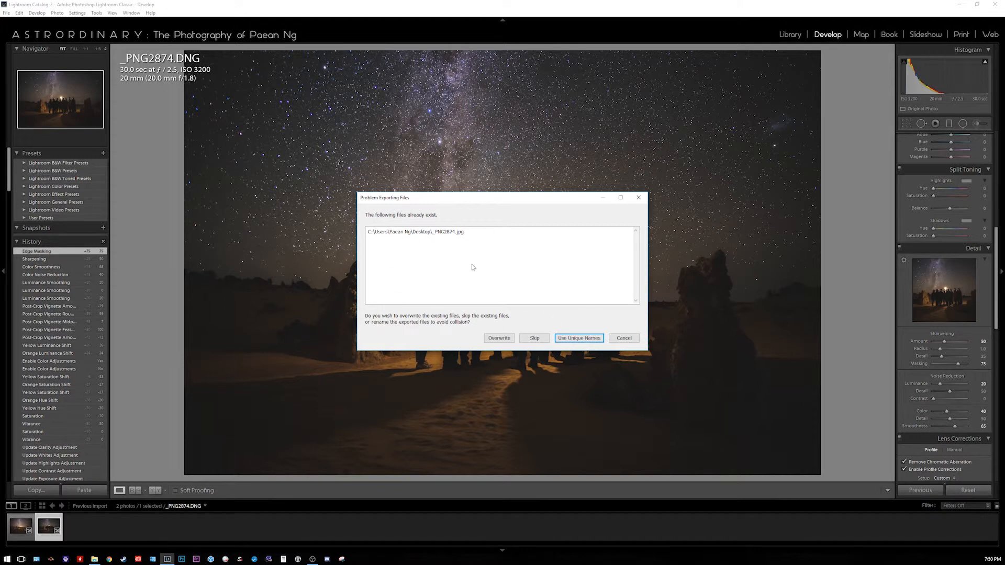
pyautogui.click(576, 339)
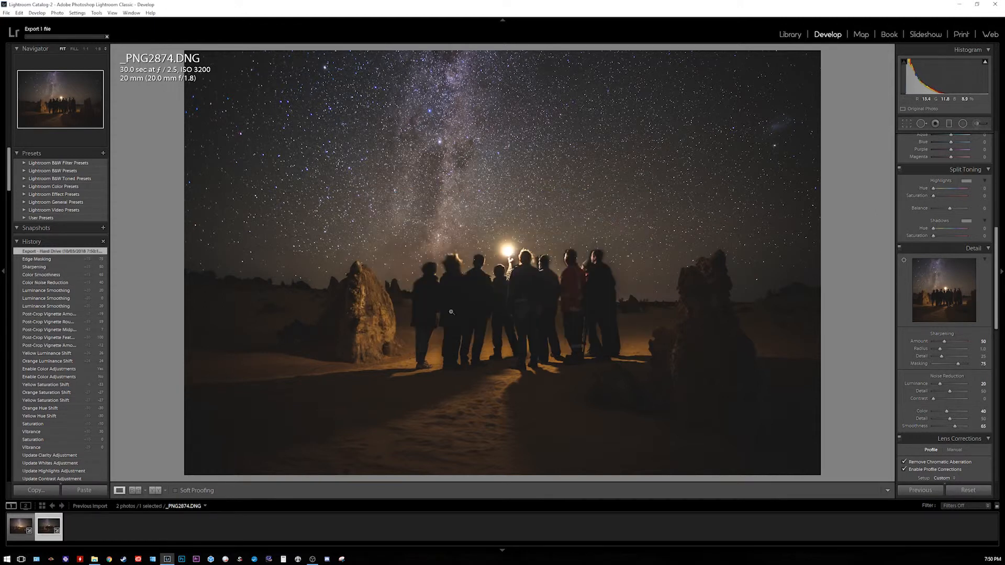
pyautogui.hotkey('alt', 'Tab')
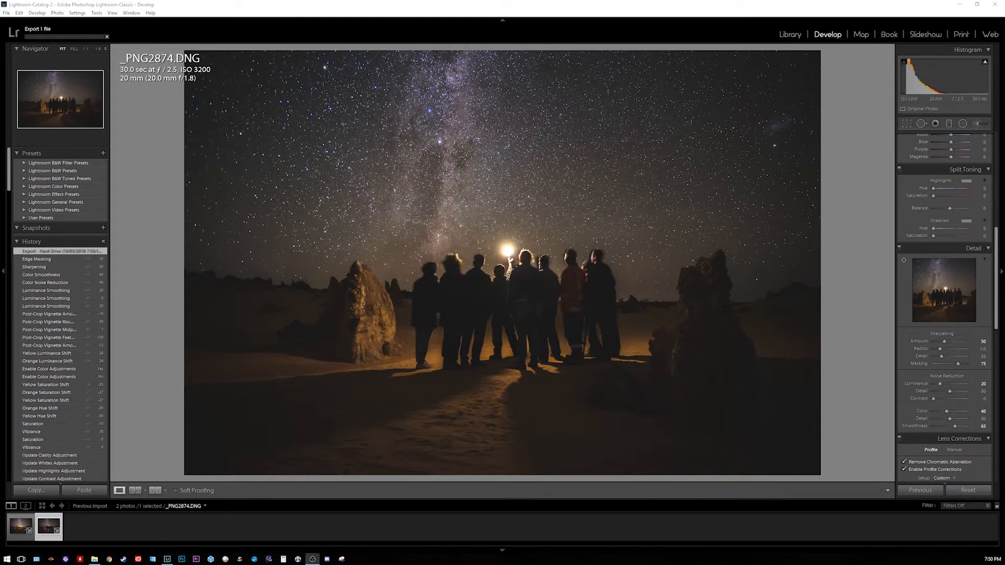